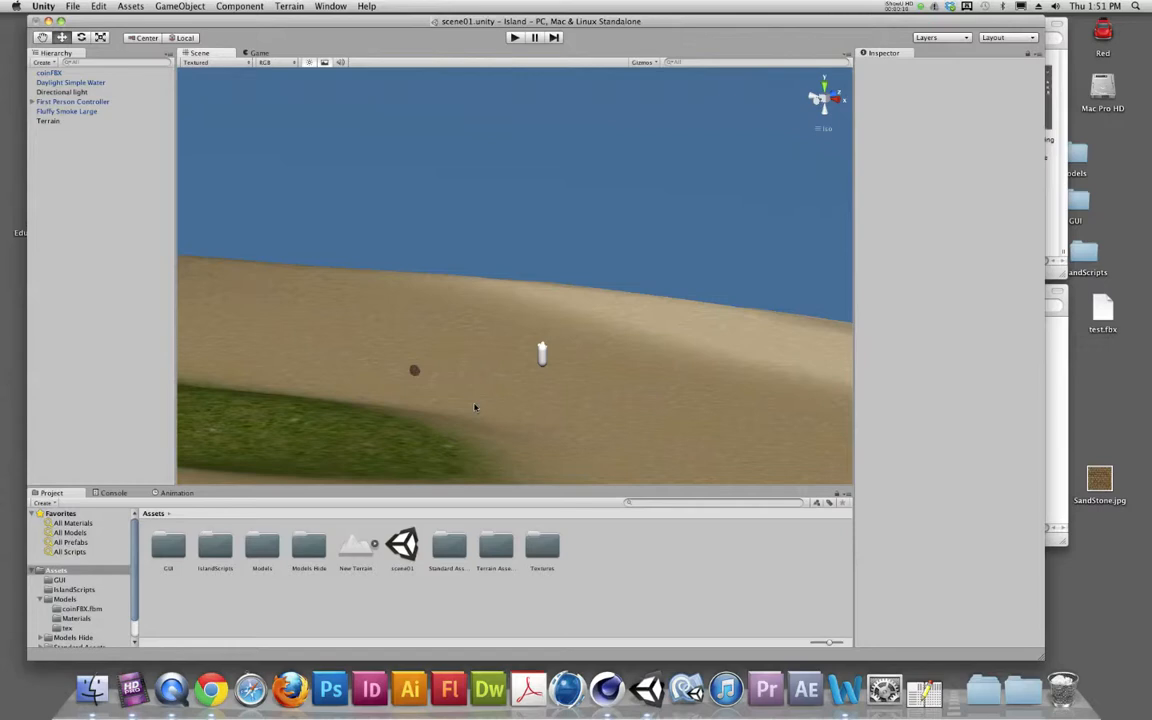
# Play-test the island scene, walking the first-person character up to and through the coin, and stop the game.
pyautogui.press('super+p')
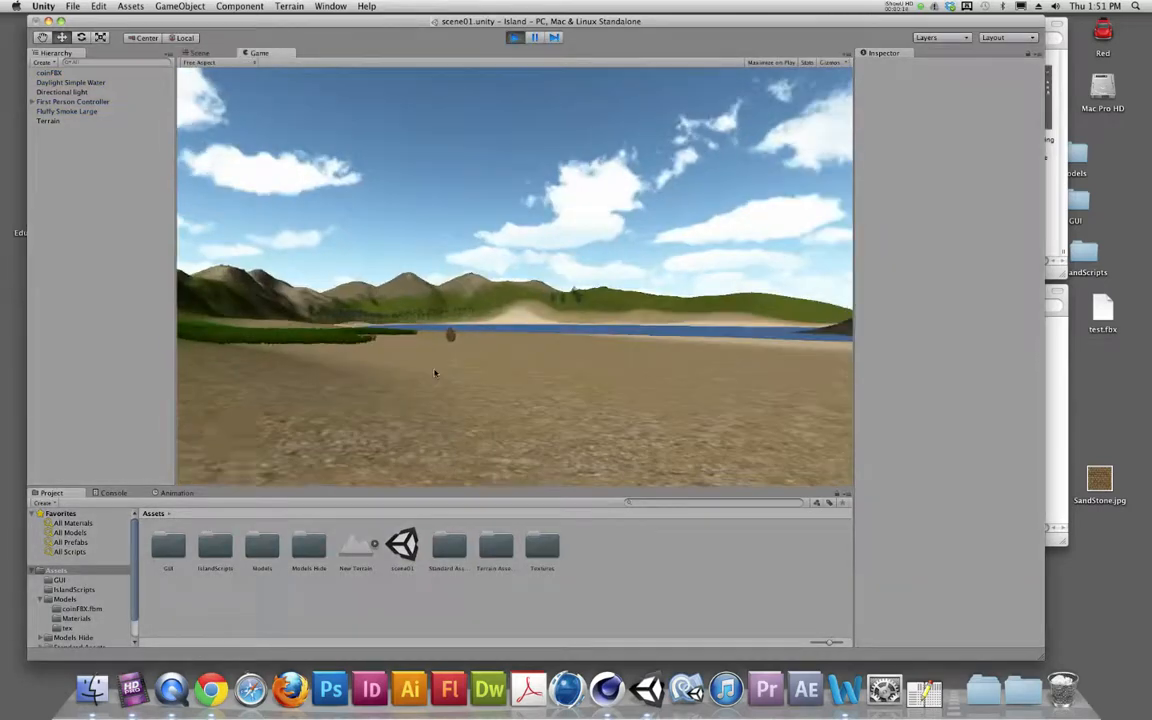
pyautogui.press('w')
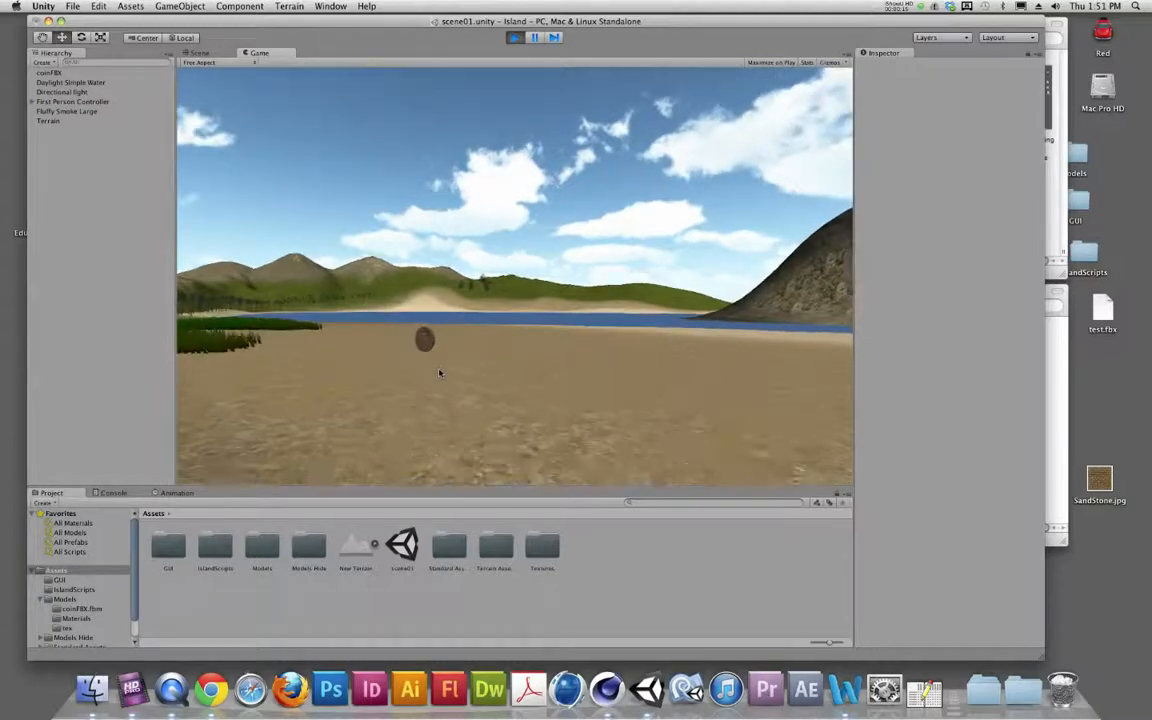
pyautogui.press('w')
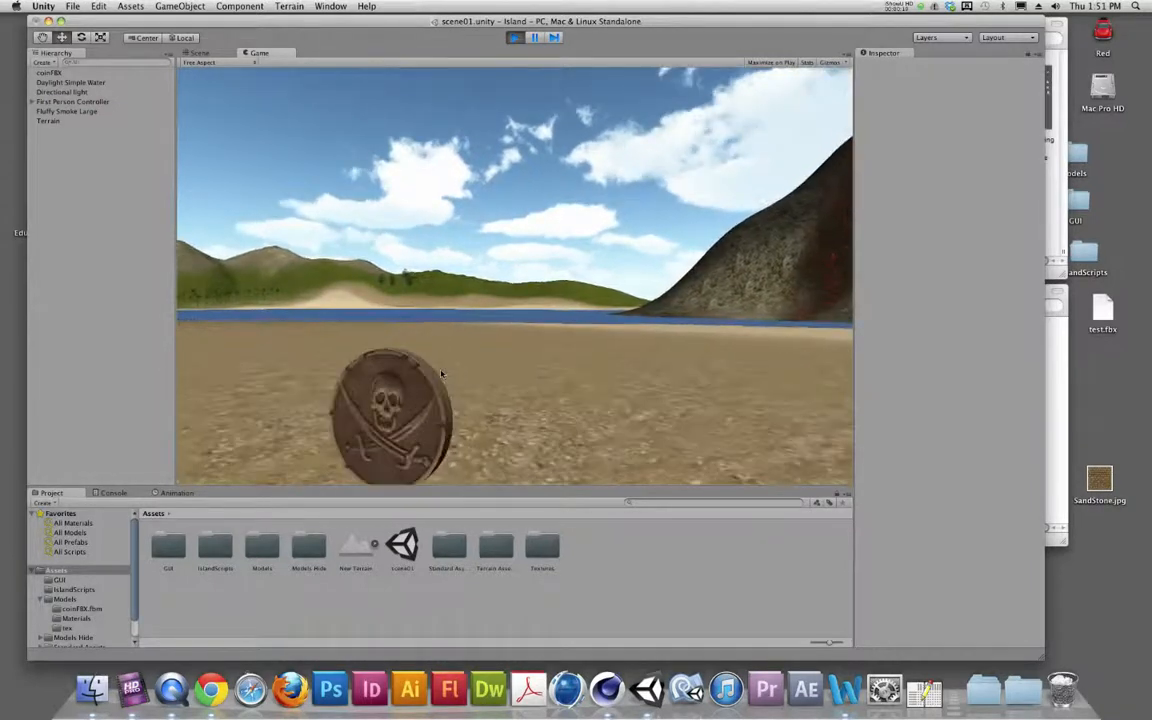
pyautogui.press('s')
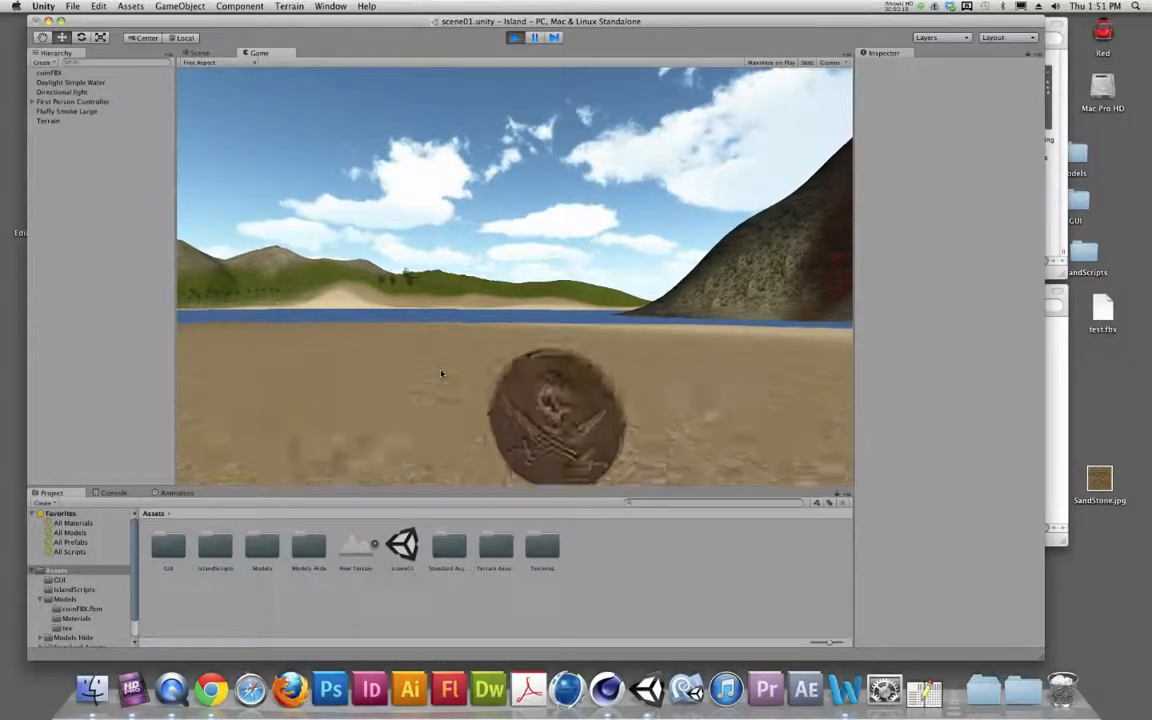
pyautogui.press('w')
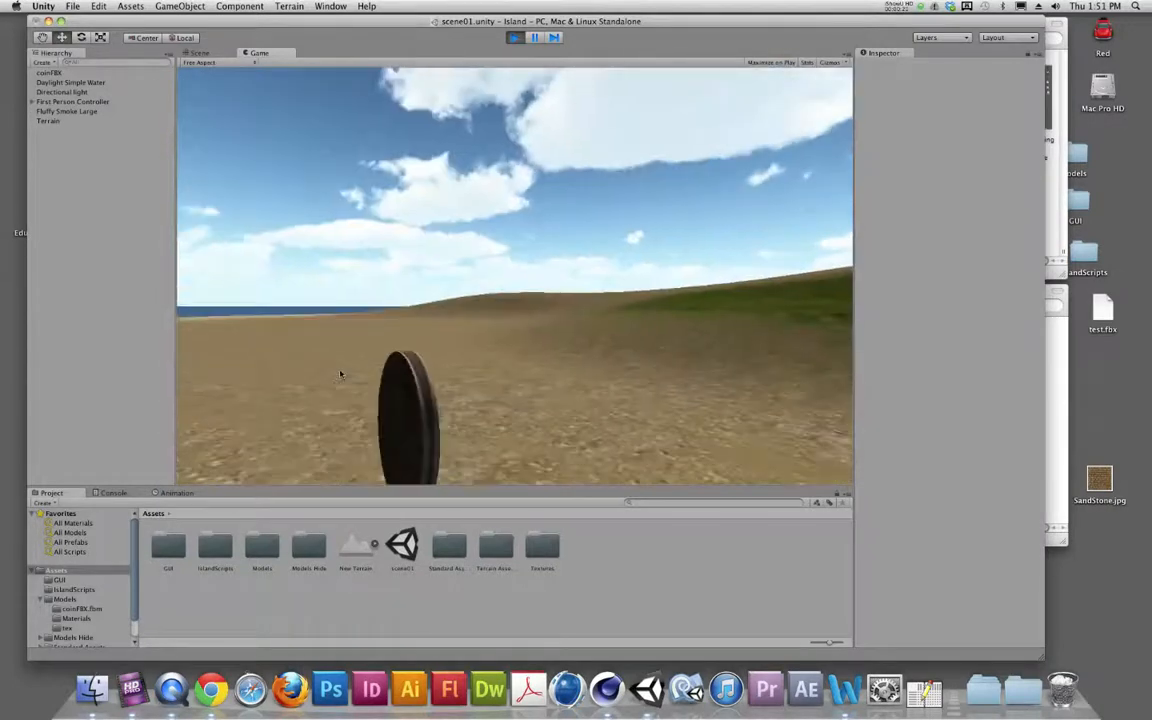
pyautogui.press('s')
pyautogui.press('w')
pyautogui.press('super+p')
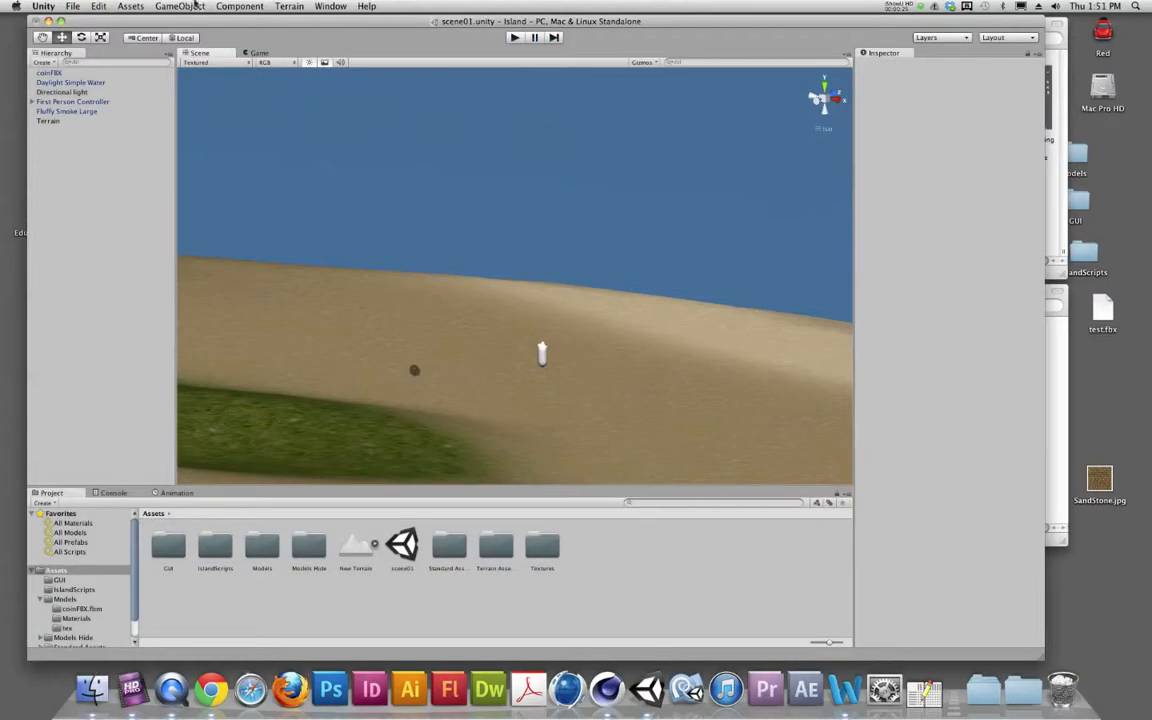
# Add a cube to the scene and lower it onto the sand, to a Y position of about 6.2.
pyautogui.click(180, 6)
pyautogui.moveTo(166, 32)
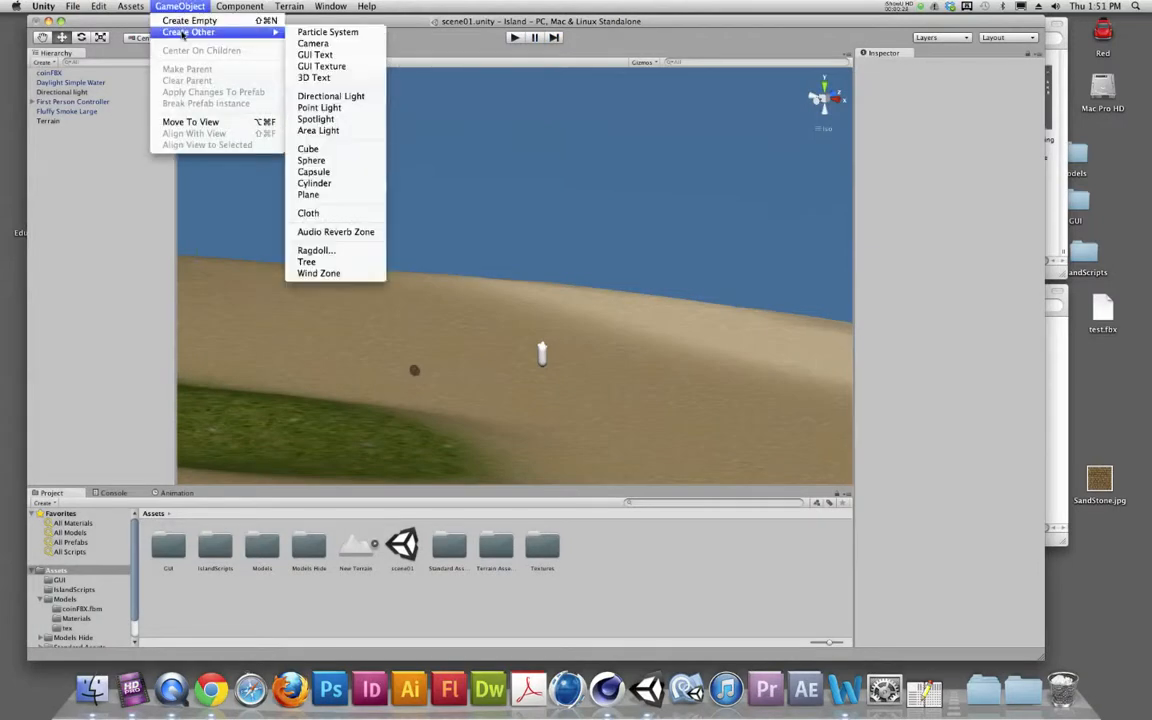
pyautogui.click(308, 148)
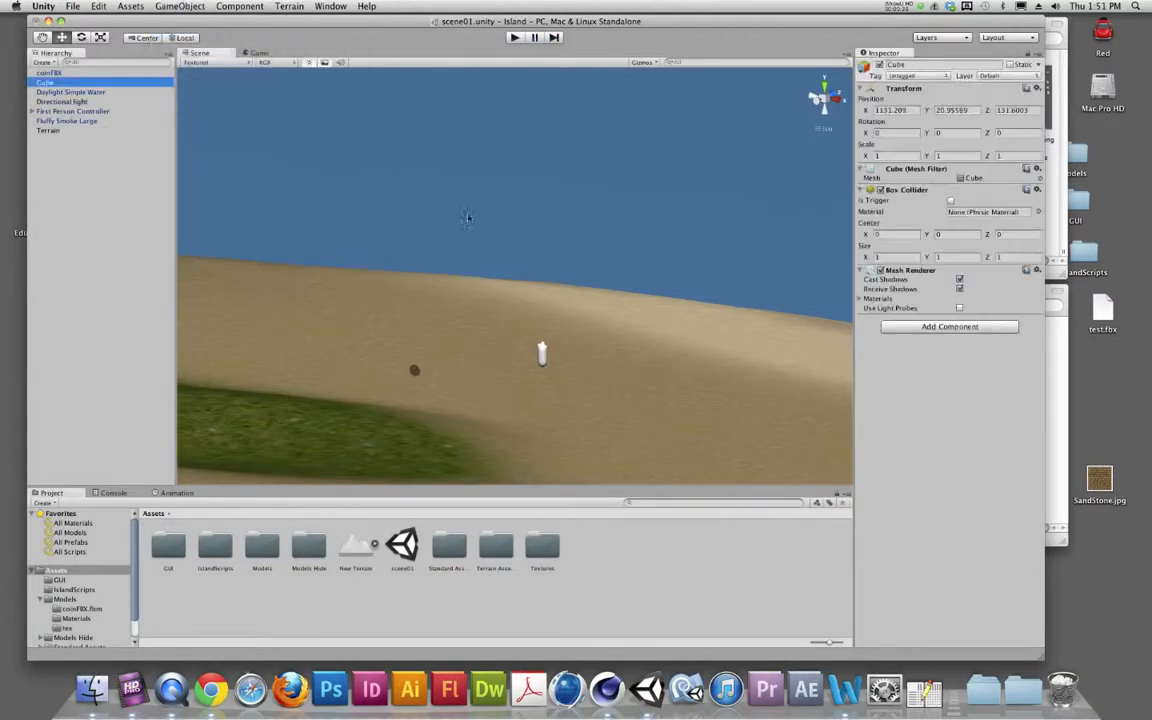
pyautogui.moveTo(513, 232); pyautogui.dragTo(508, 401)
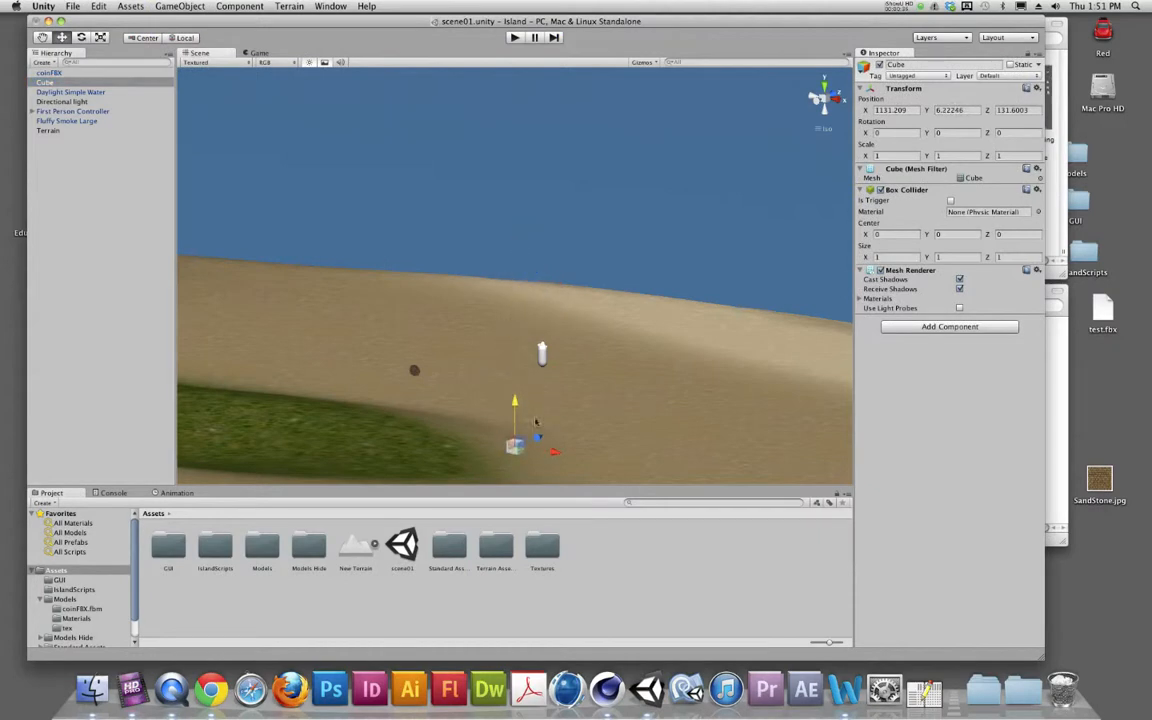
# Play-test the scene again, walking the character into the cube from several sides to check its collision, and stop the game.
pyautogui.click(514, 37)
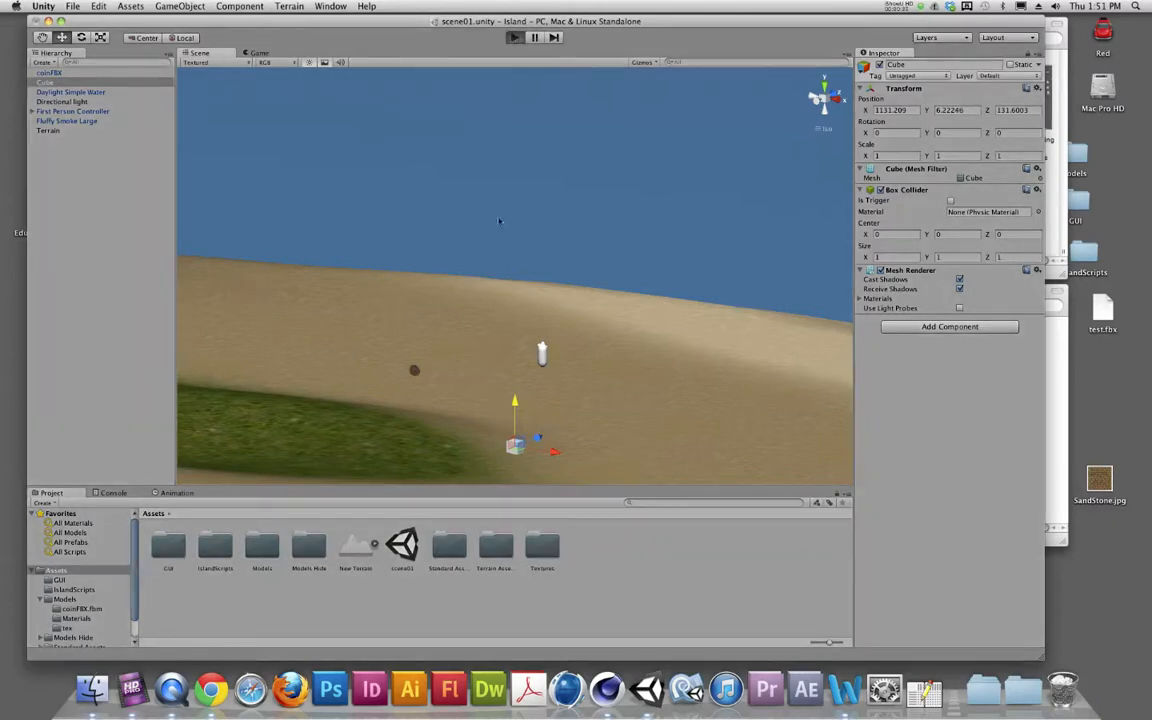
pyautogui.press('w')
pyautogui.press('s')
pyautogui.press('w')
pyautogui.press('a')
pyautogui.press('w')
pyautogui.press('s')
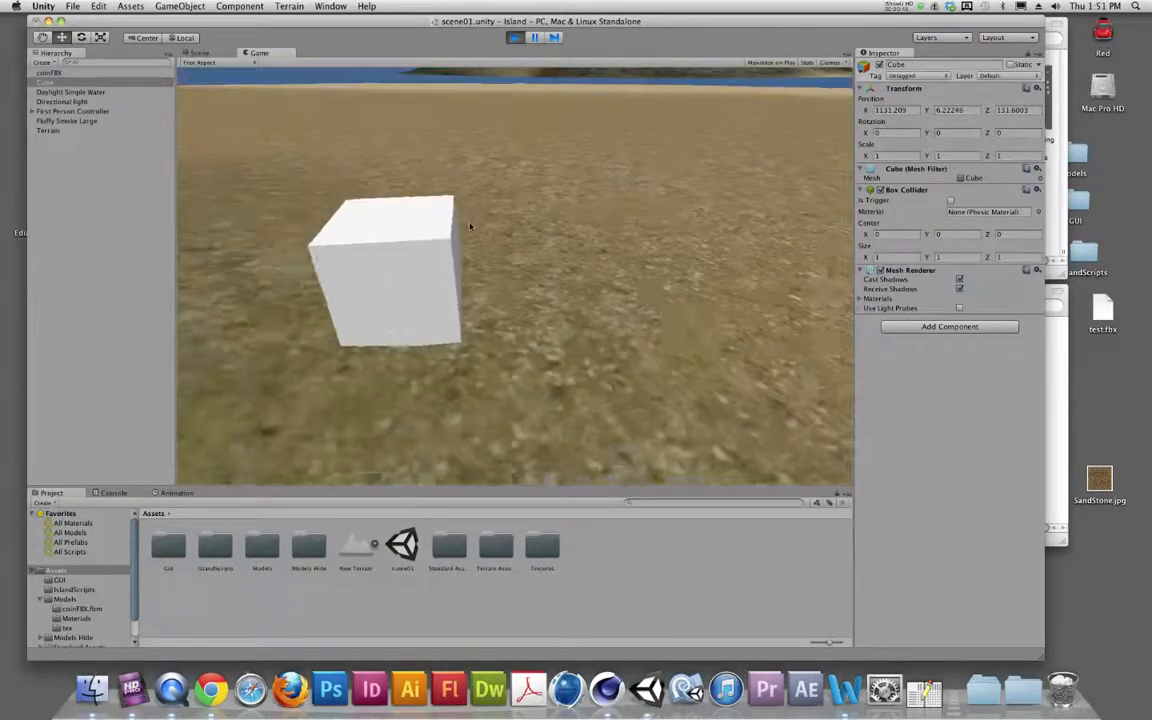
pyautogui.press('w')
pyautogui.press('s')
pyautogui.press('d')
pyautogui.press('w')
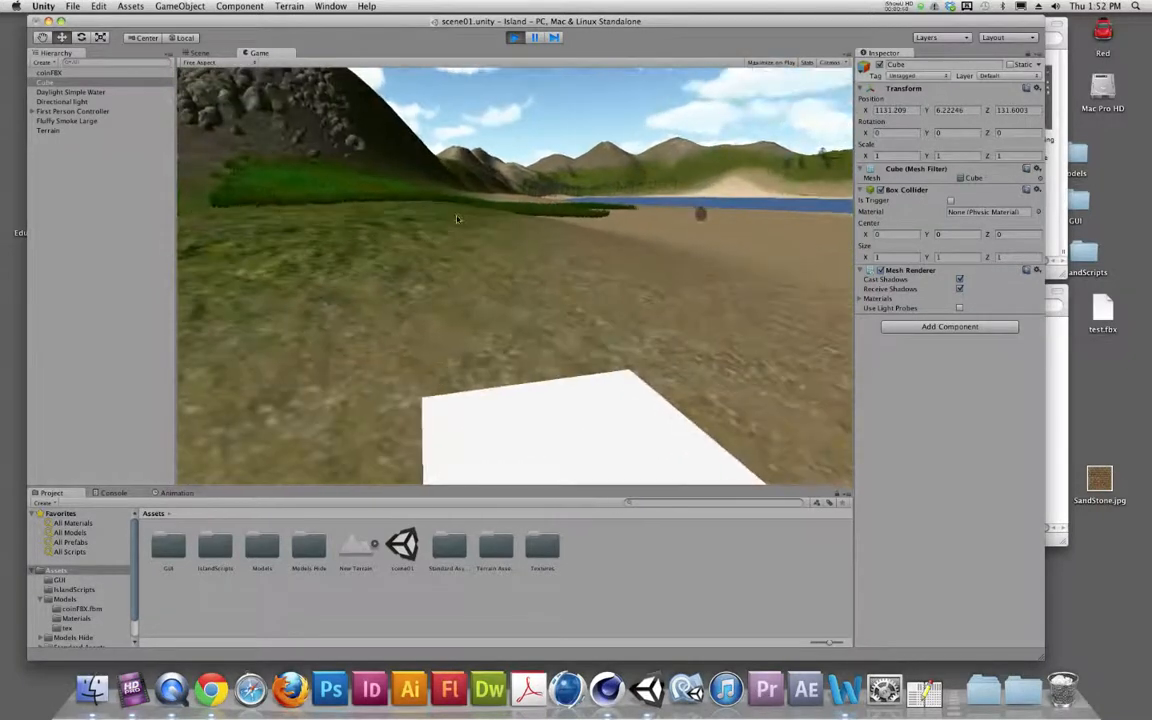
pyautogui.press('super+p')
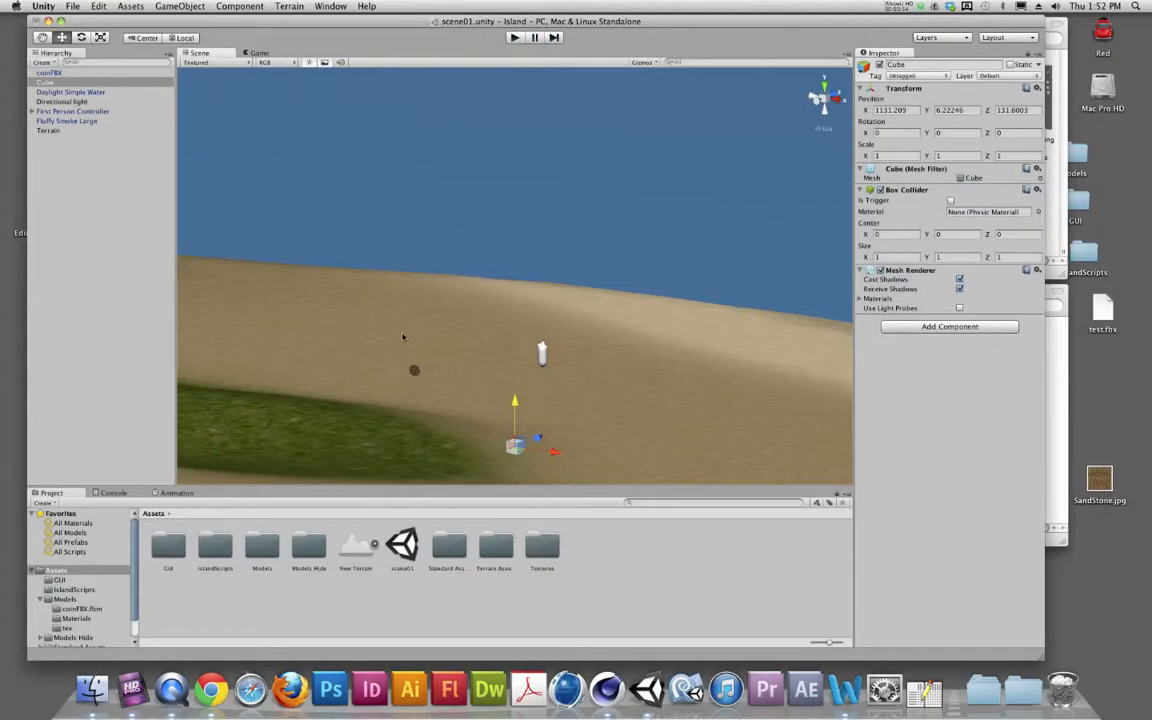
# Compare the components of the cube with those of the coinFBX object, looking for a collider.
pyautogui.click(42, 82)
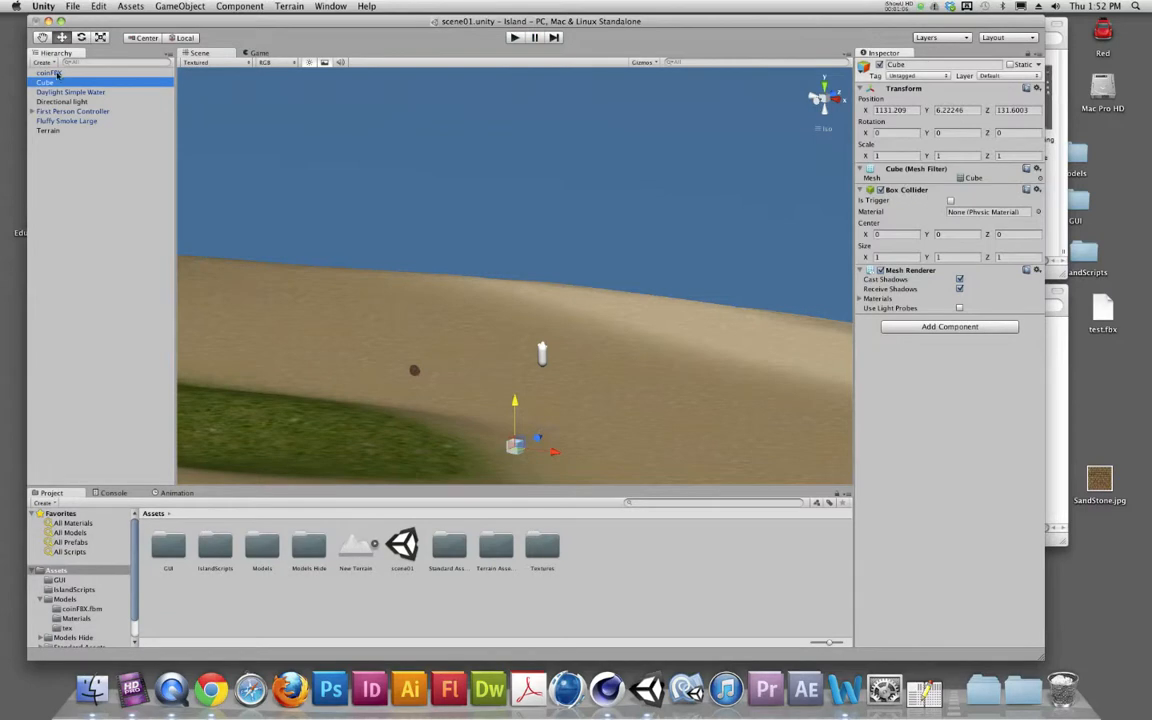
pyautogui.click(50, 72)
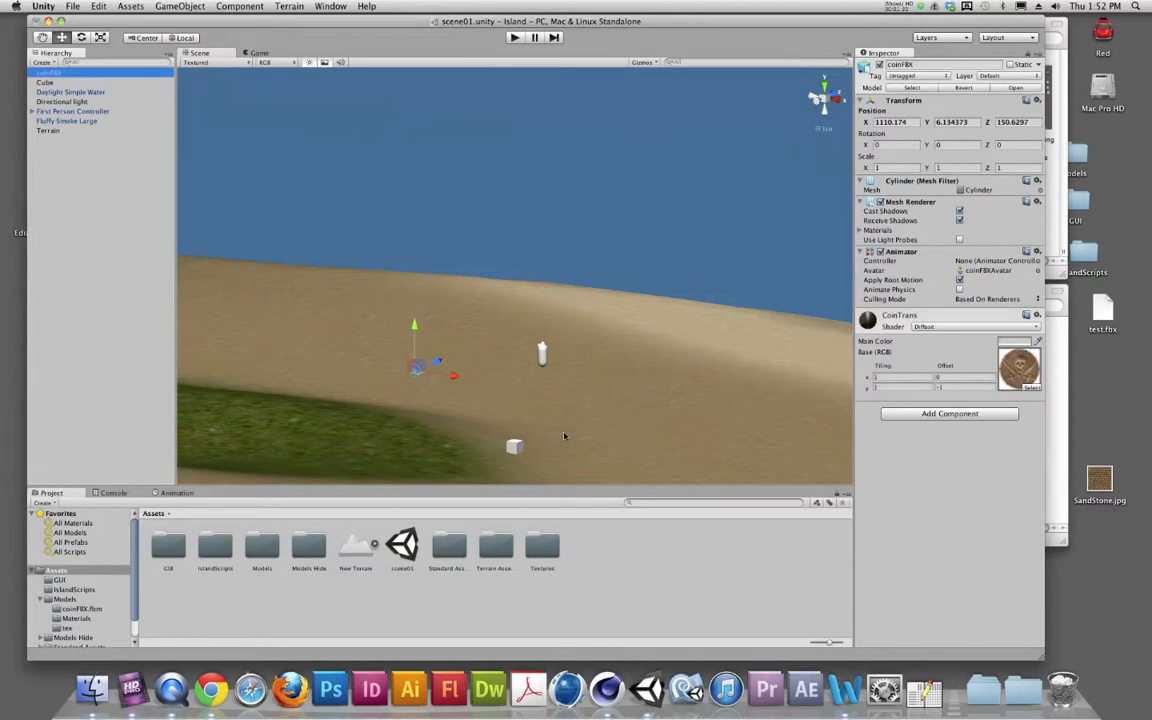
# Switch to Cinema 4D, add a cube and rename it "ref person".
pyautogui.click(606, 690)
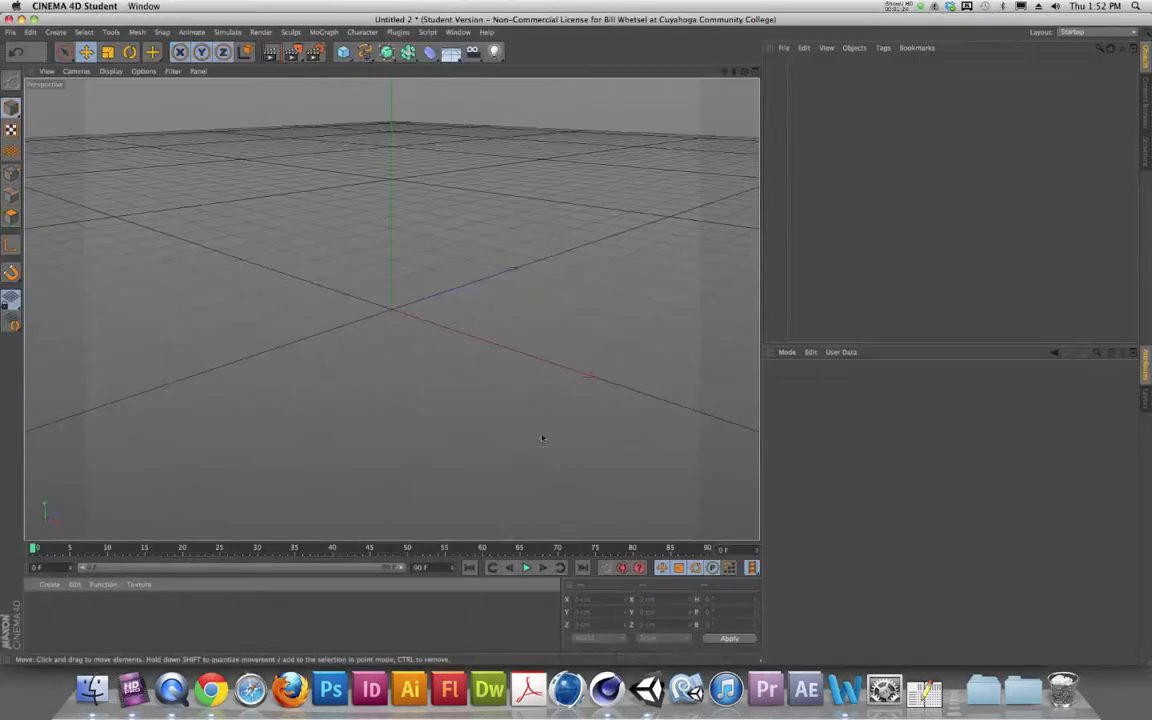
pyautogui.click(343, 52)
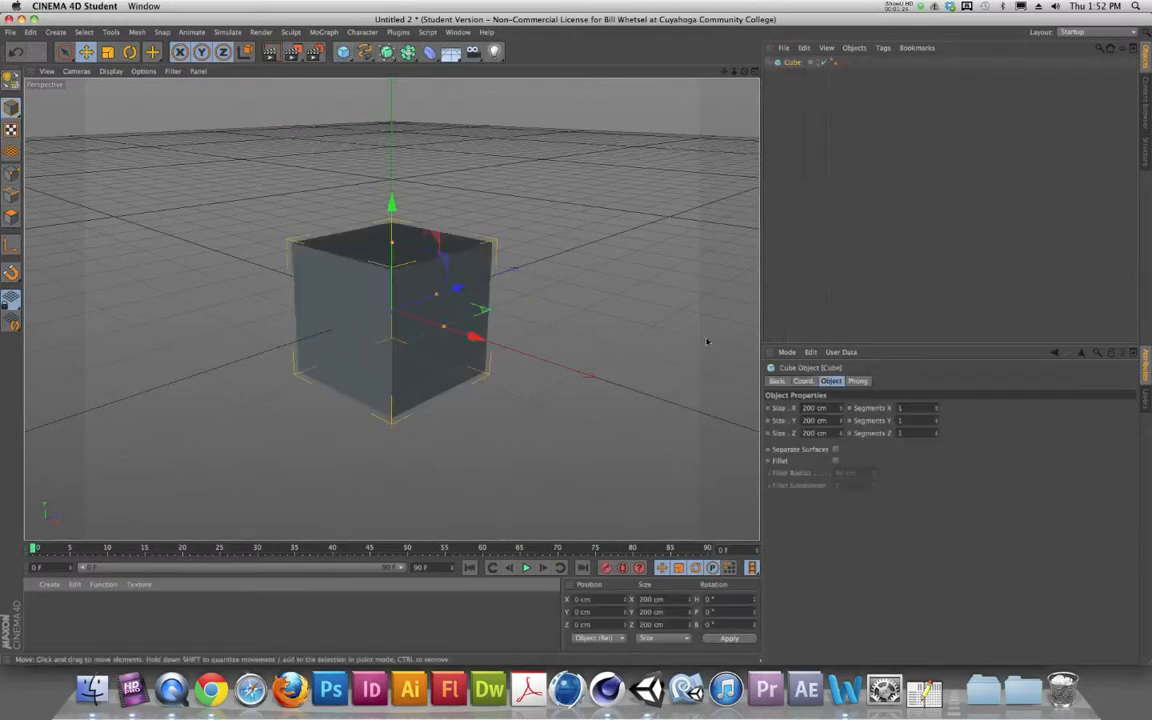
pyautogui.doubleClick(794, 63)
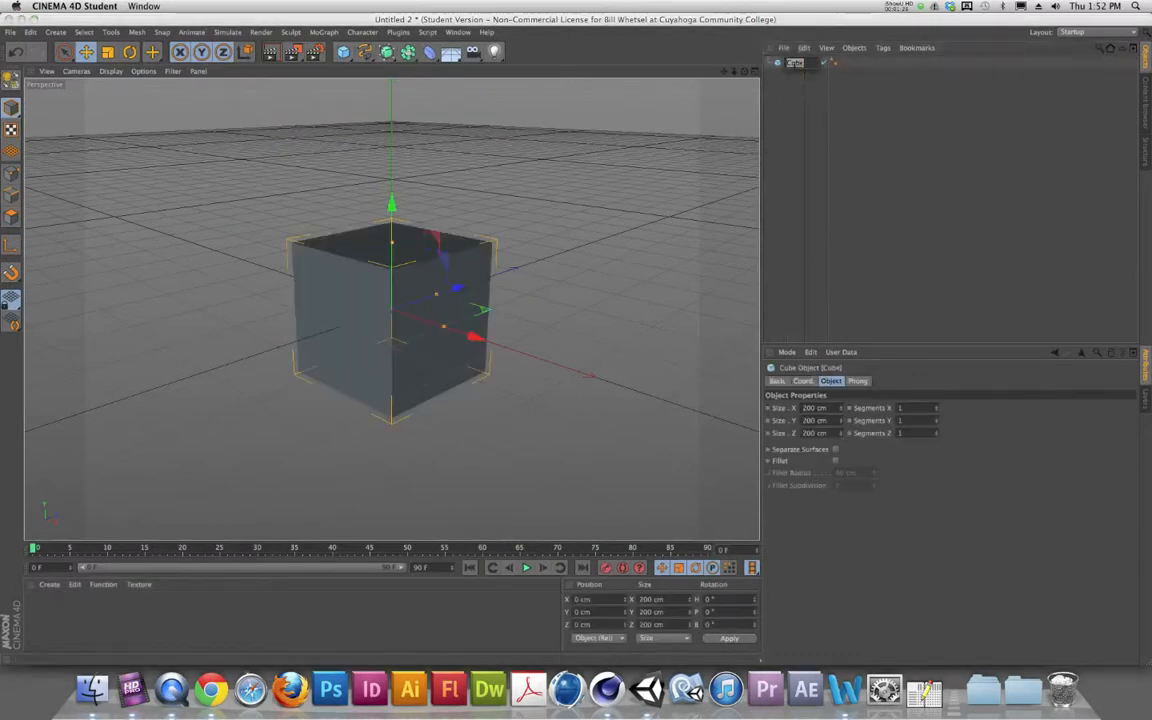
pyautogui.press('BackSpace')
pyautogui.write('my cu')
pyautogui.press('Return')
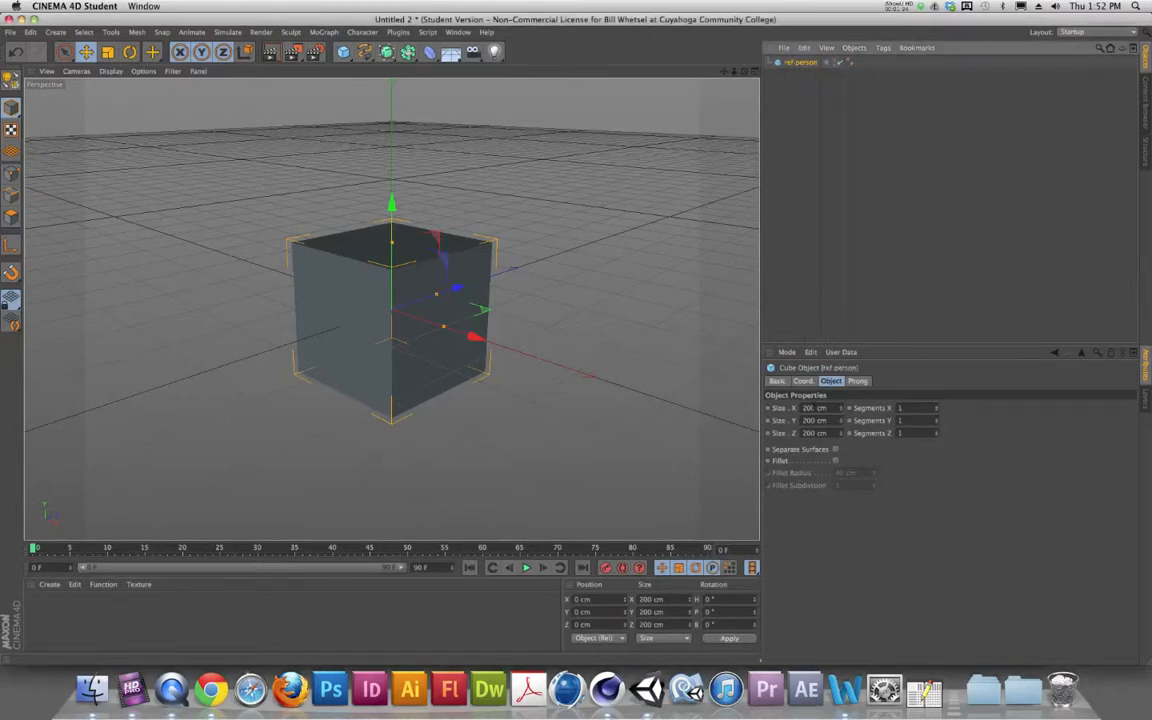
# Set the ref person cube's X and Z sizes to 50 cm each.
pyautogui.doubleClick(805, 408)
pyautogui.write('50')
pyautogui.press('Tab')
pyautogui.press('Tab')
pyautogui.write('50')
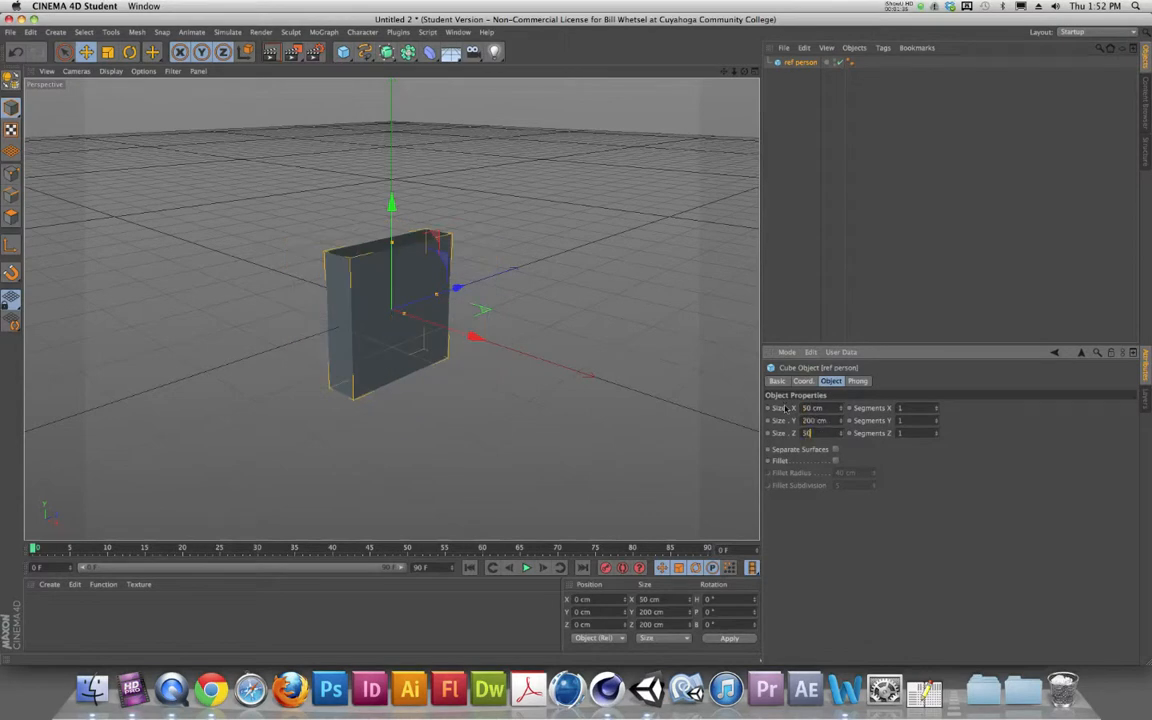
pyautogui.press('Return')
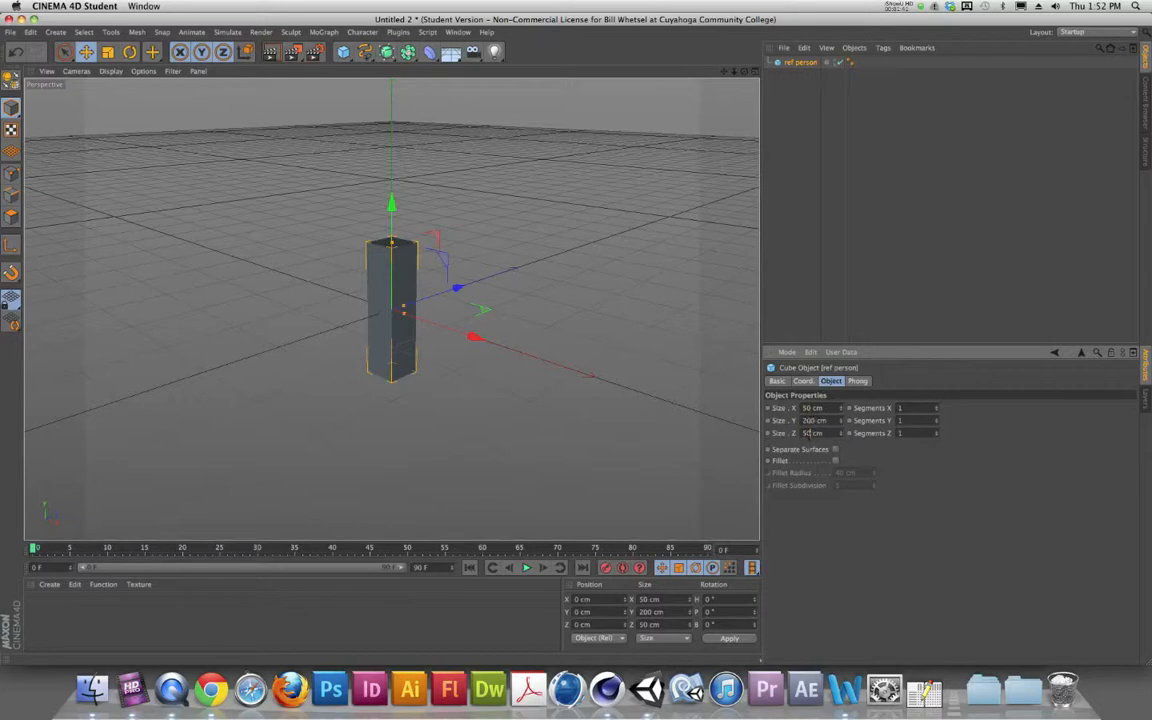
# Move the ref person cube along the X axis to about 368 cm.
pyautogui.doubleClick(810, 408)
pyautogui.press('Tab')
pyautogui.press('Tab')
pyautogui.moveTo(472, 335); pyautogui.dragTo(750, 432)
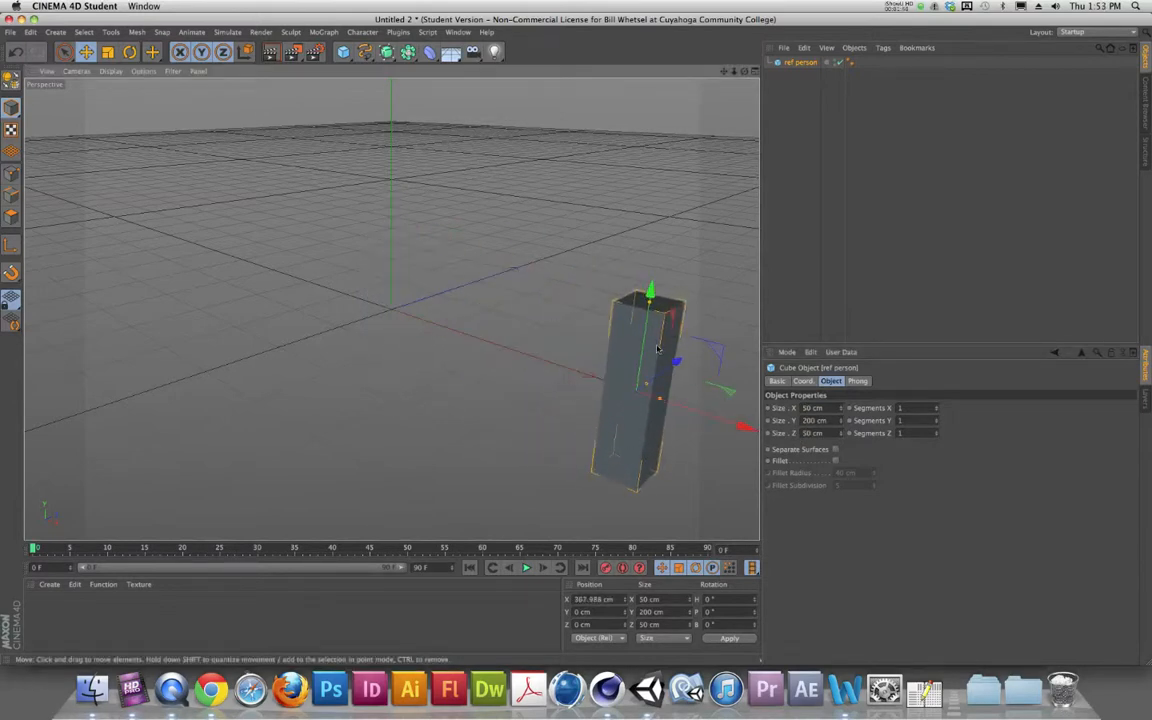
# Add a second cube and set its X, Y and Z sizes to 1000 cm each.
pyautogui.click(343, 52)
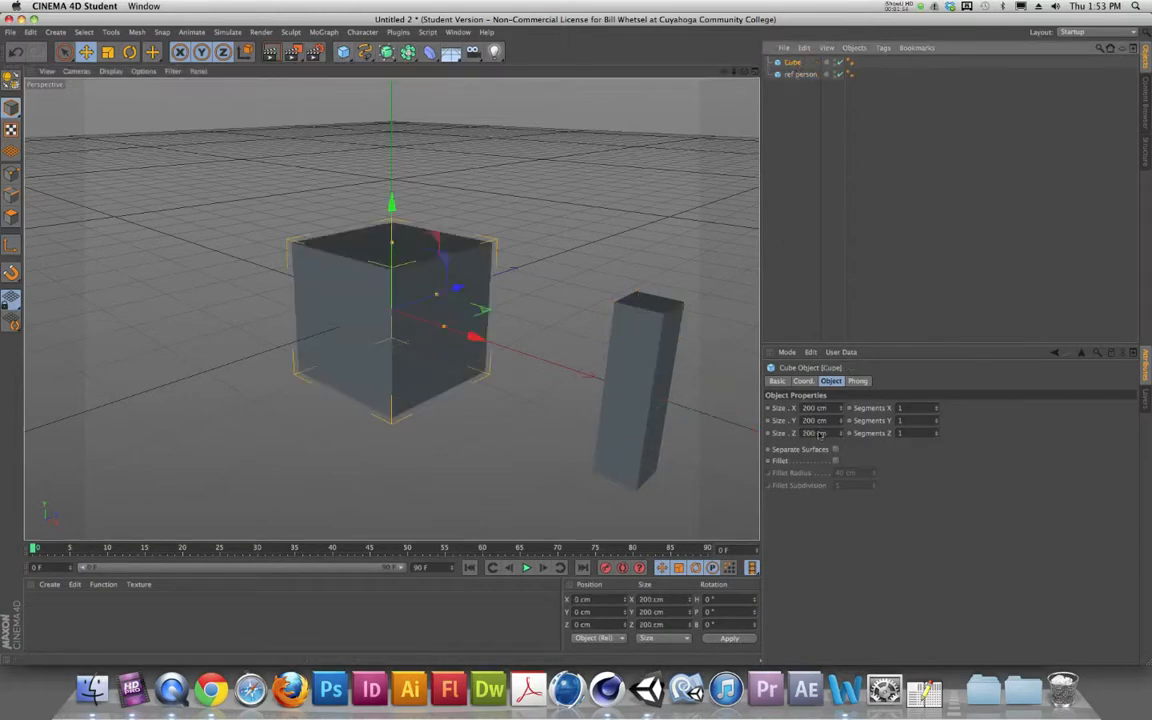
pyautogui.moveTo(814, 408); pyautogui.dragTo(778, 412)
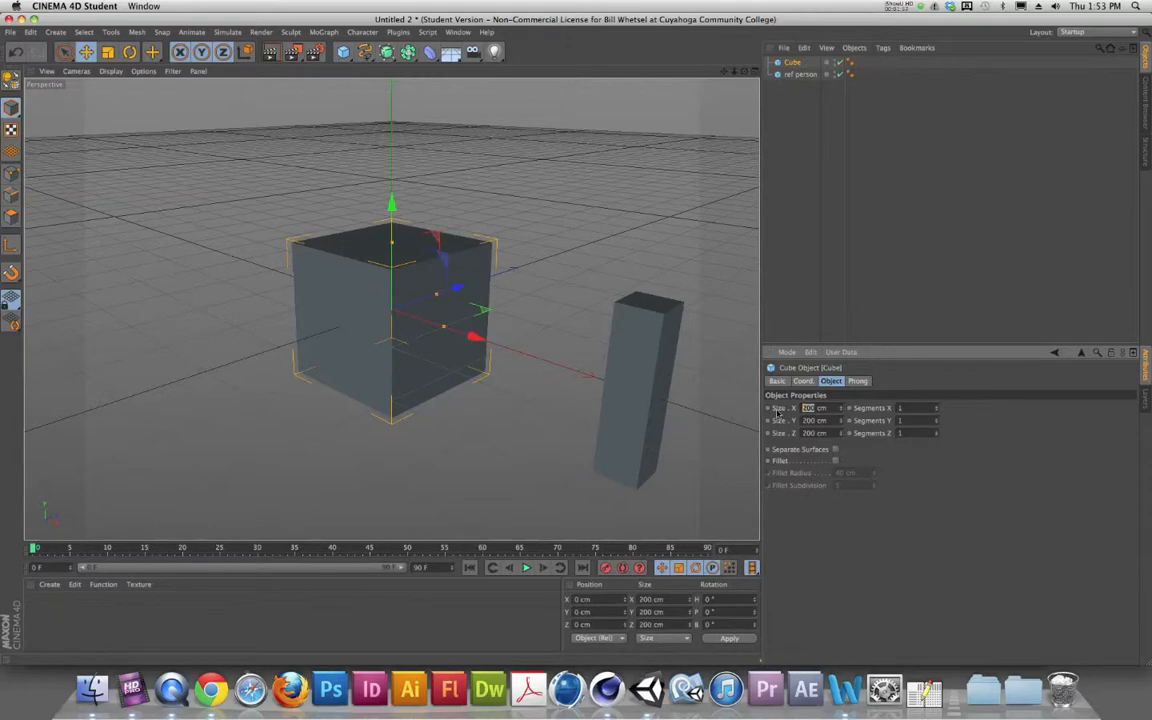
pyautogui.write('1000')
pyautogui.press('Tab')
pyautogui.write('1000')
pyautogui.press('Tab')
pyautogui.write('10')
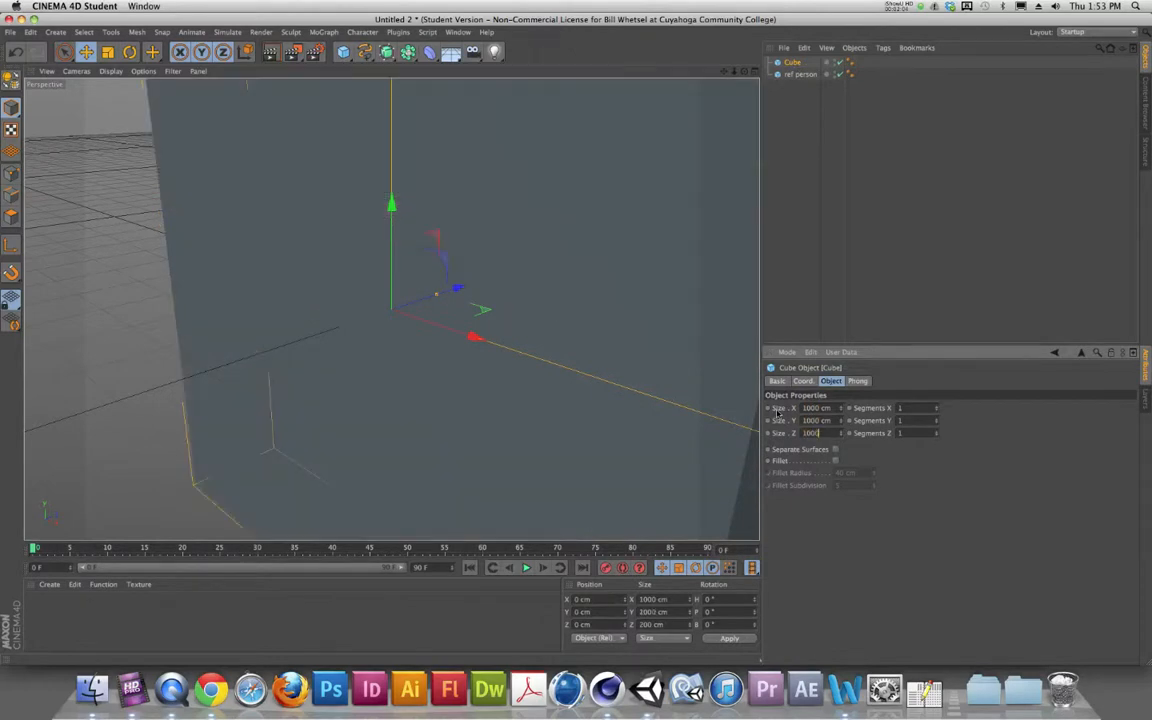
pyautogui.write('00')
pyautogui.press('Return')
pyautogui.scroll(-6, 616, 385)
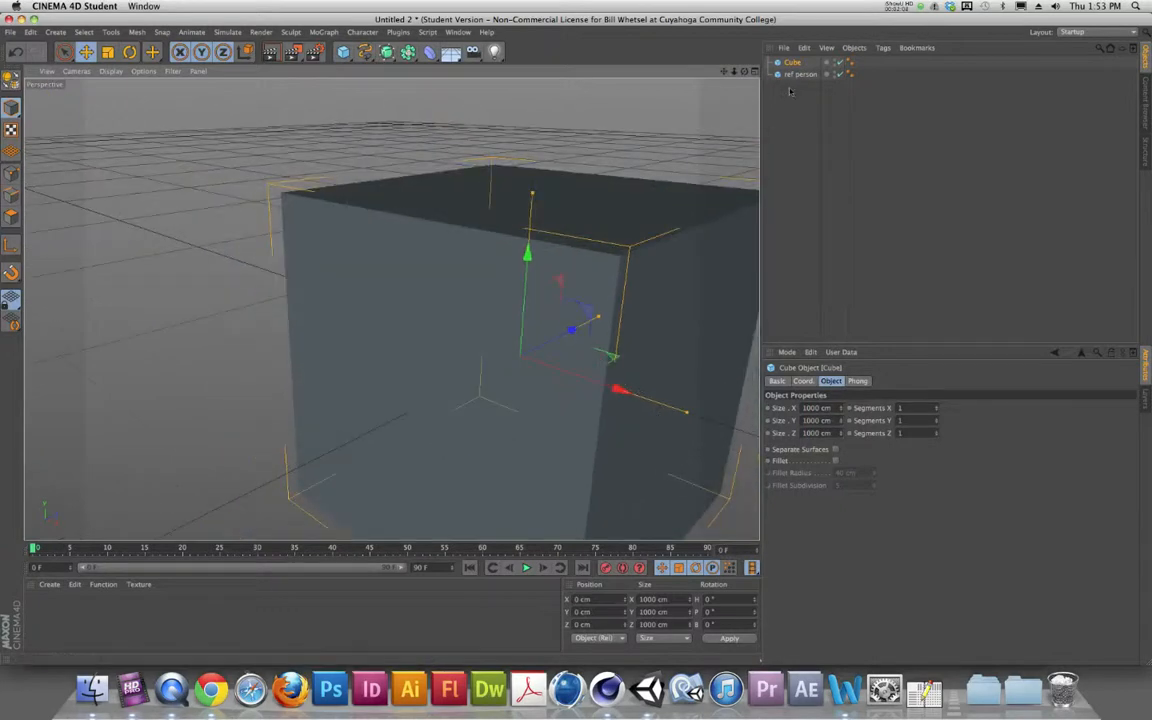
# Move the ref person cube along the X axis to about 716 cm, clear of the large cube.
pyautogui.click(805, 74)
pyautogui.scroll(-3, 706, 374)
pyautogui.moveTo(718, 408); pyautogui.dragTo(804, 436)
pyautogui.scroll(-3, 689, 411)
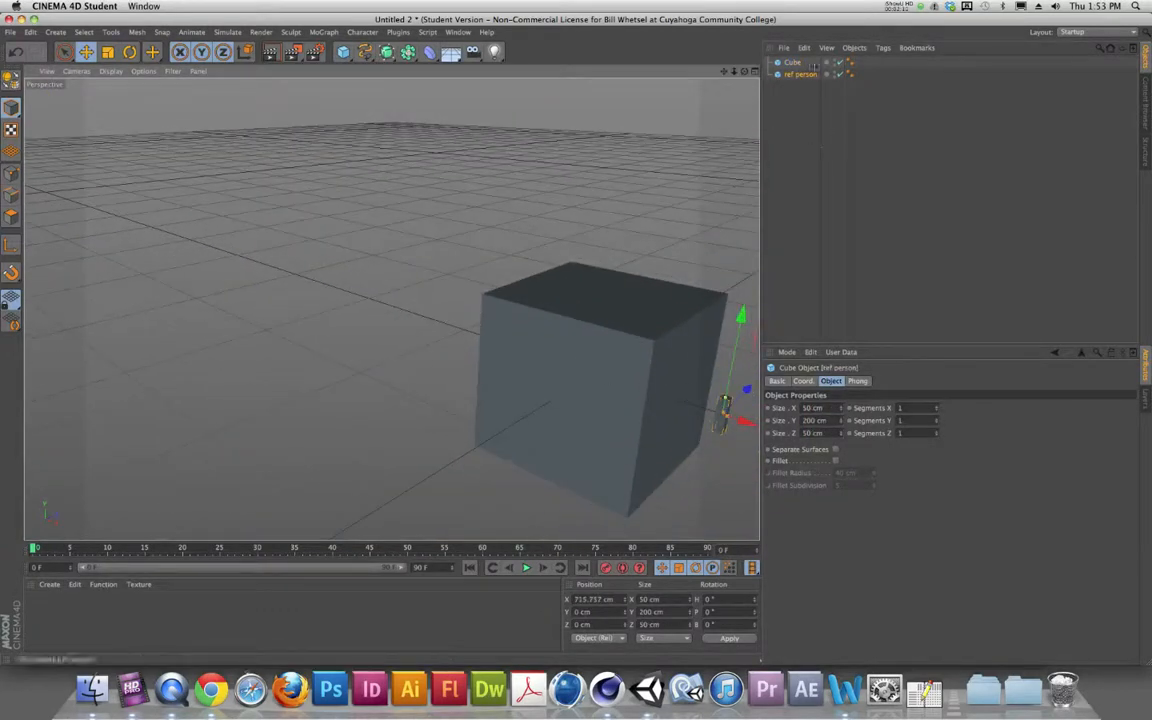
# Set the large cube's X, Y and Z sizes to 500 cm each.
pyautogui.click(604, 413)
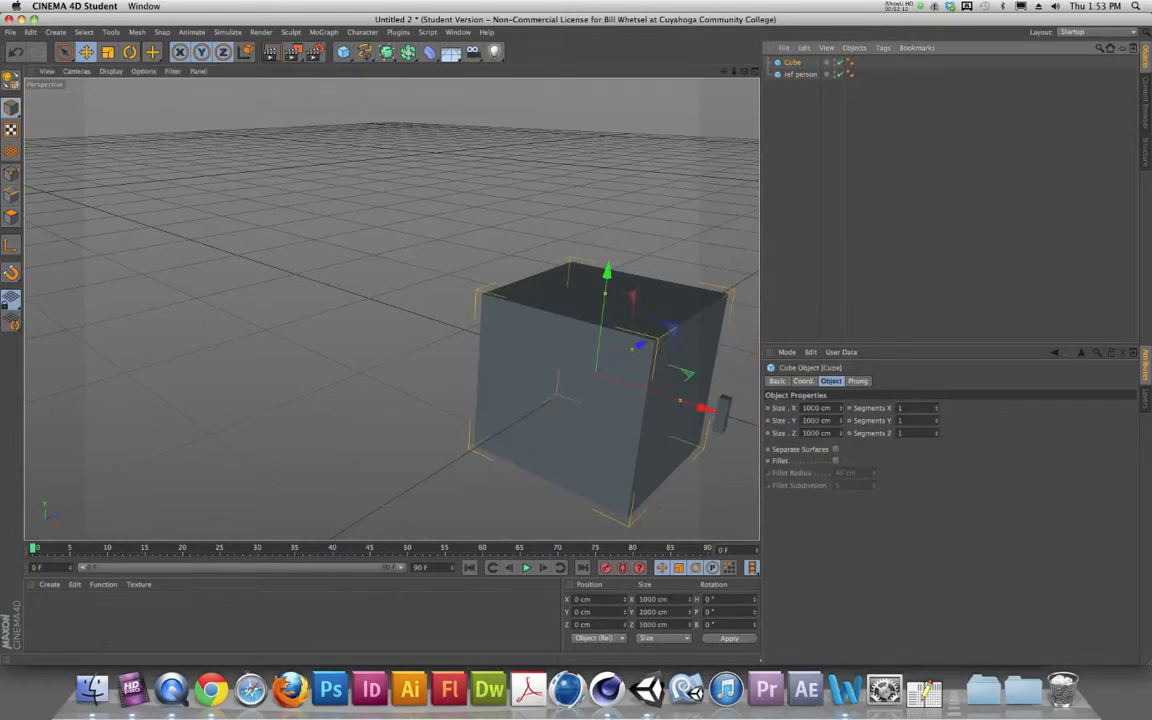
pyautogui.moveTo(820, 408); pyautogui.dragTo(729, 404)
pyautogui.write('5')
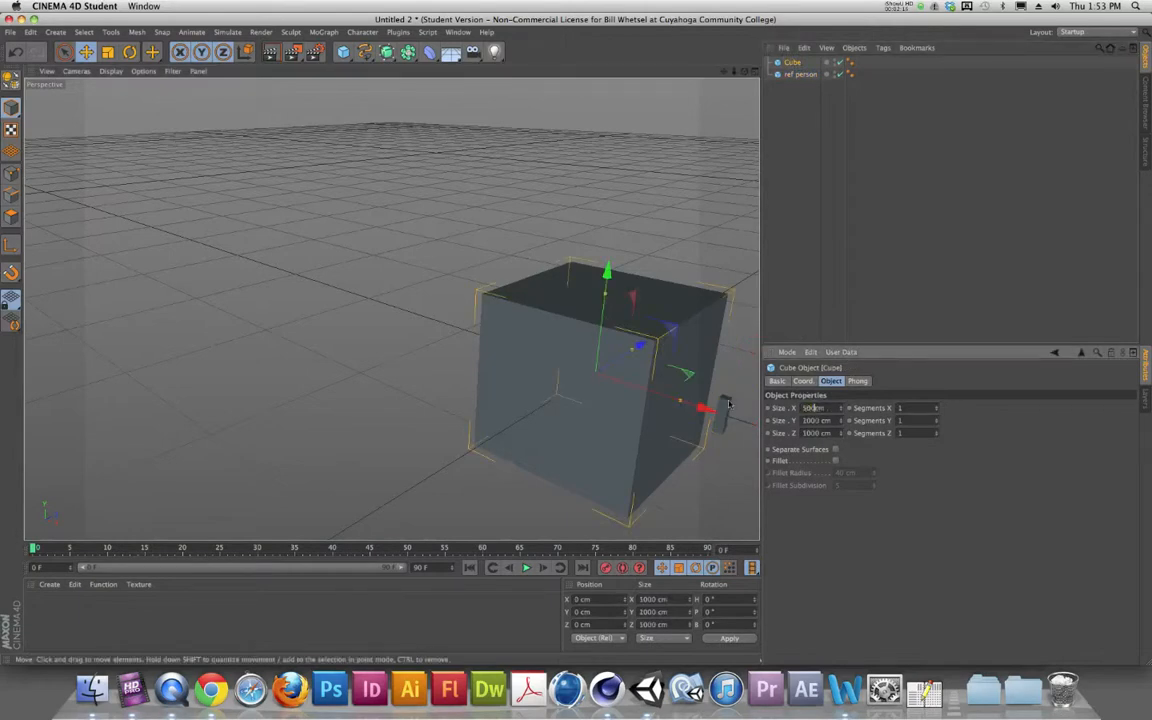
pyautogui.write('00')
pyautogui.press('Tab')
pyautogui.write('500')
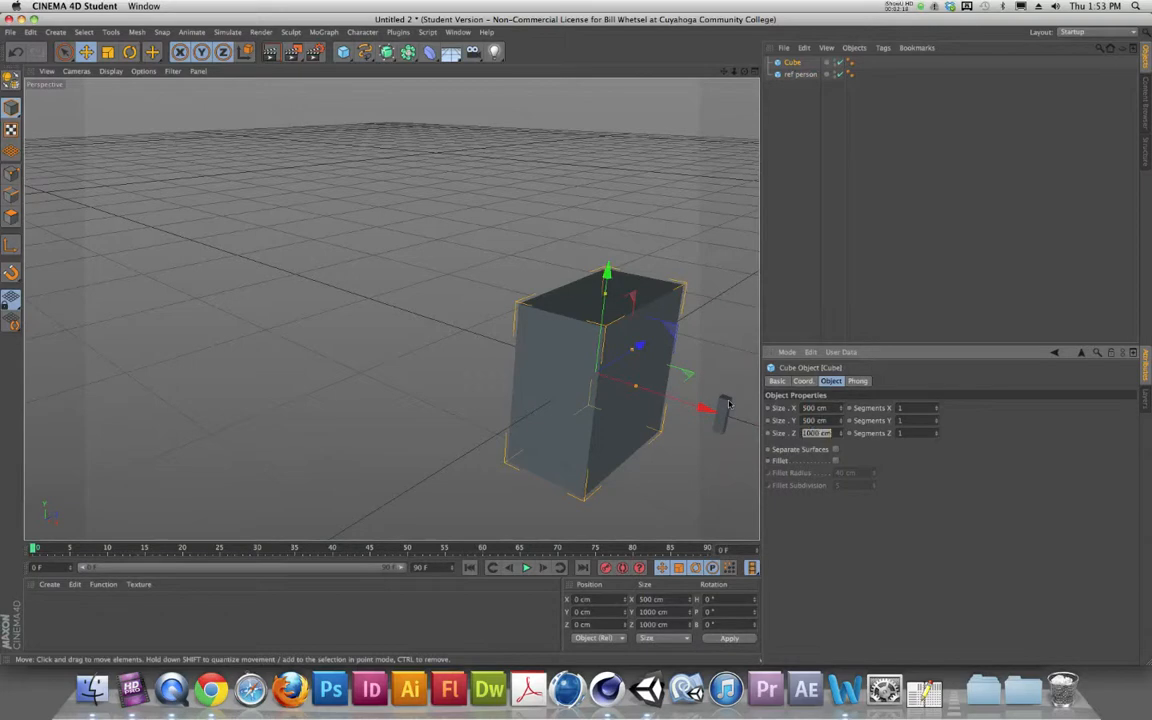
pyautogui.press('Tab')
pyautogui.write('5')
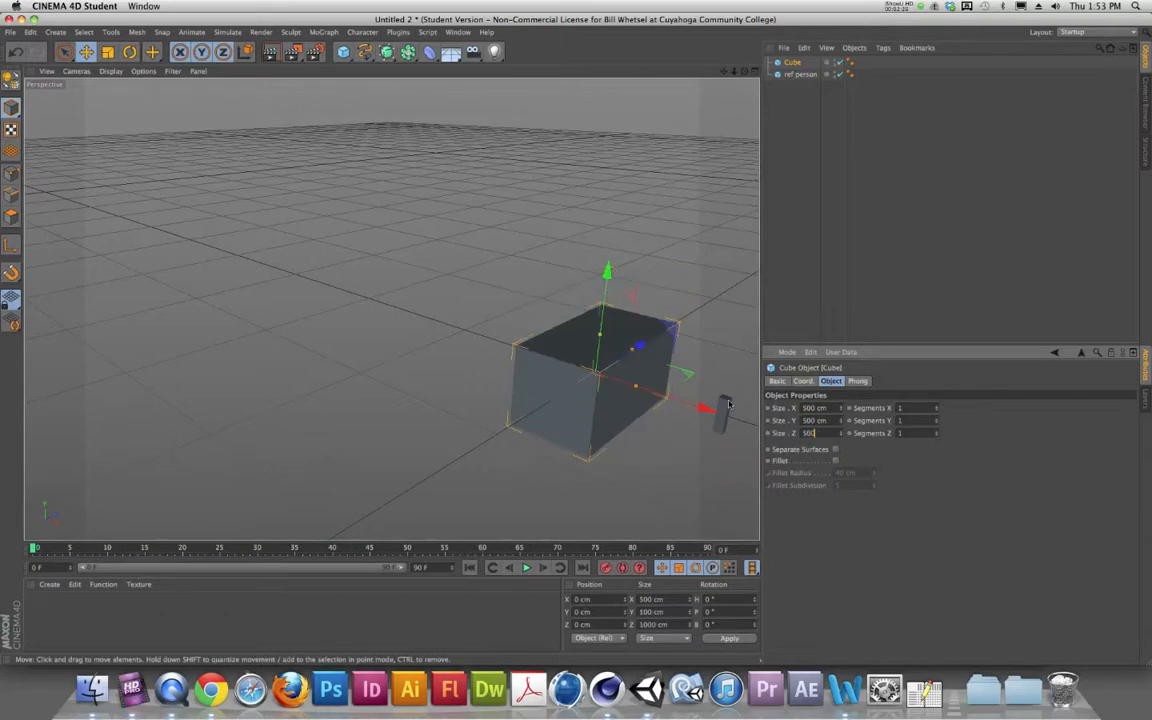
pyautogui.write('00')
pyautogui.press('Tab')
pyautogui.press('o')
pyautogui.scroll(-3, 535, 329)
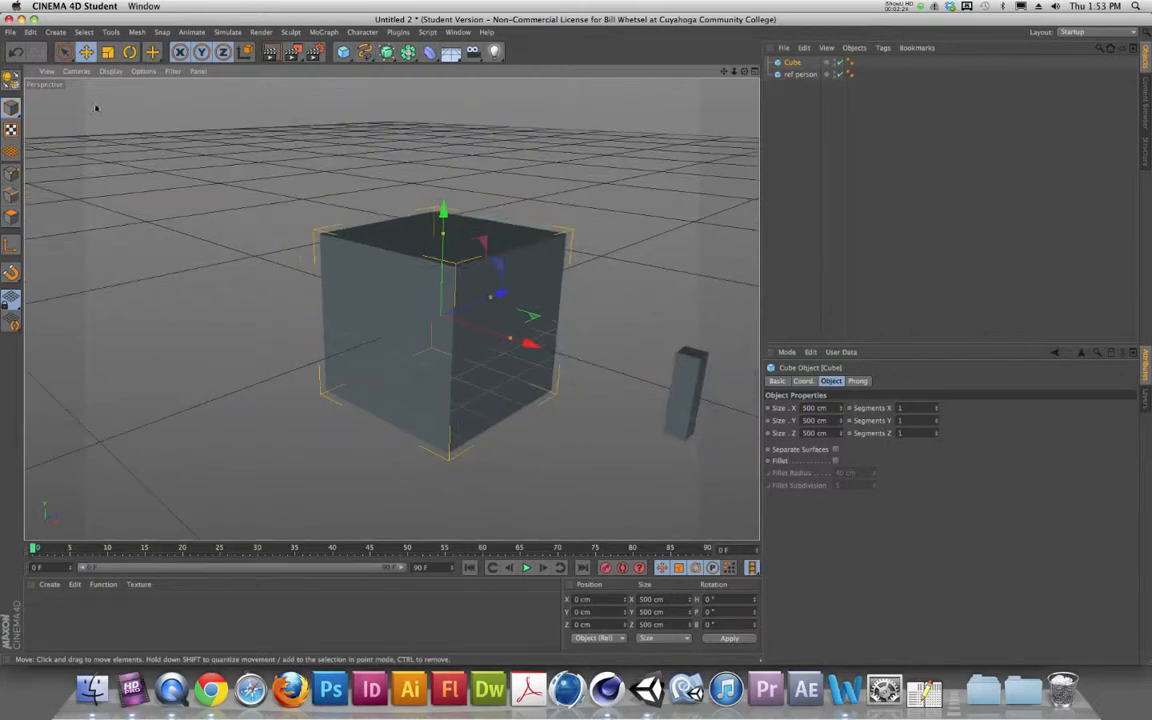
# Save the project as wall in the Models folder.
pyautogui.click(12, 31)
pyautogui.click(40, 147)
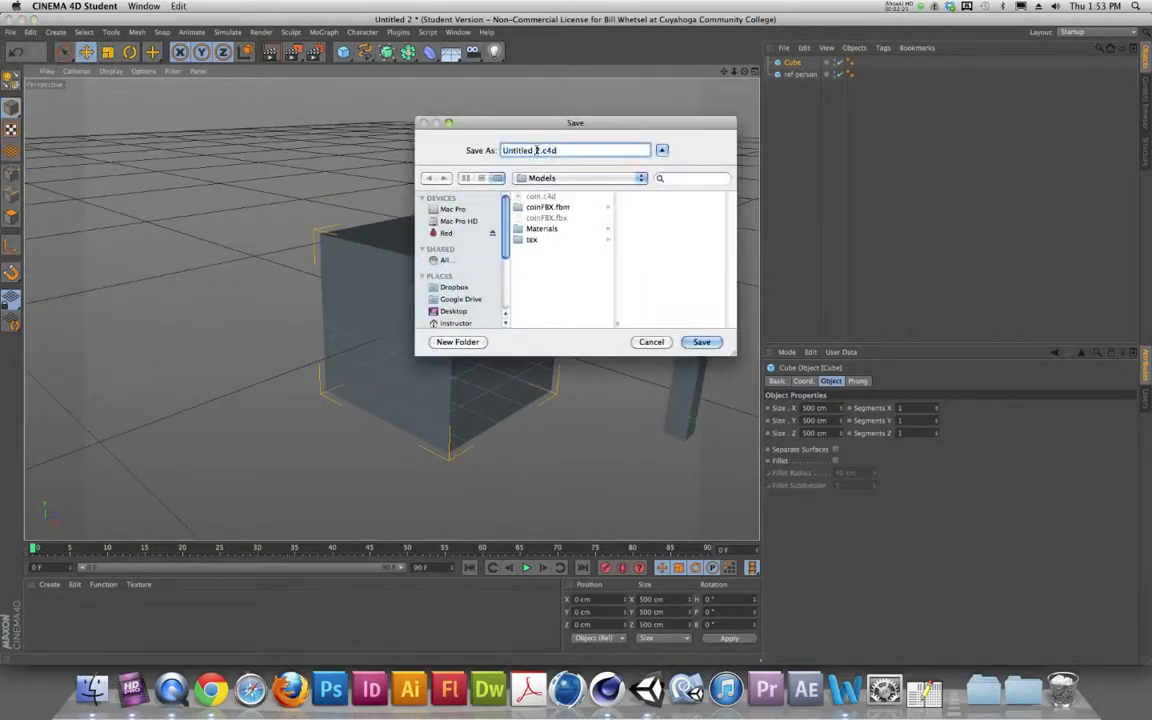
pyautogui.write('wall')
pyautogui.click(703, 342)
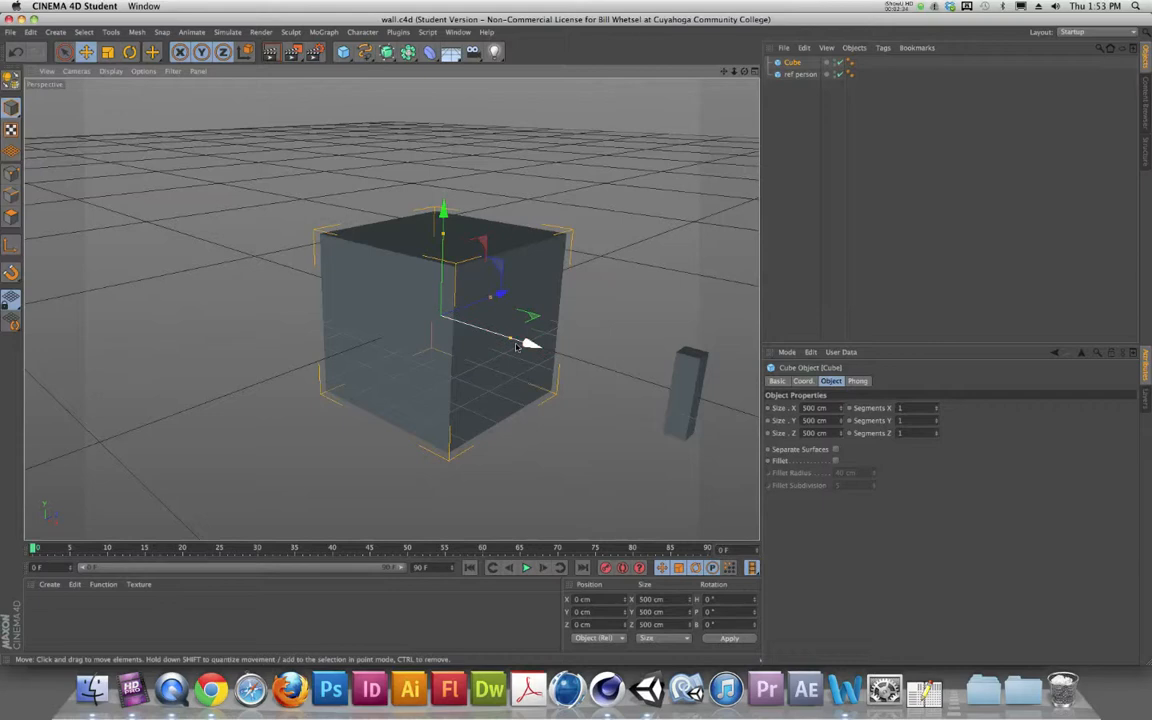
# Delete the ref person cube from the scene.
pyautogui.click(800, 74)
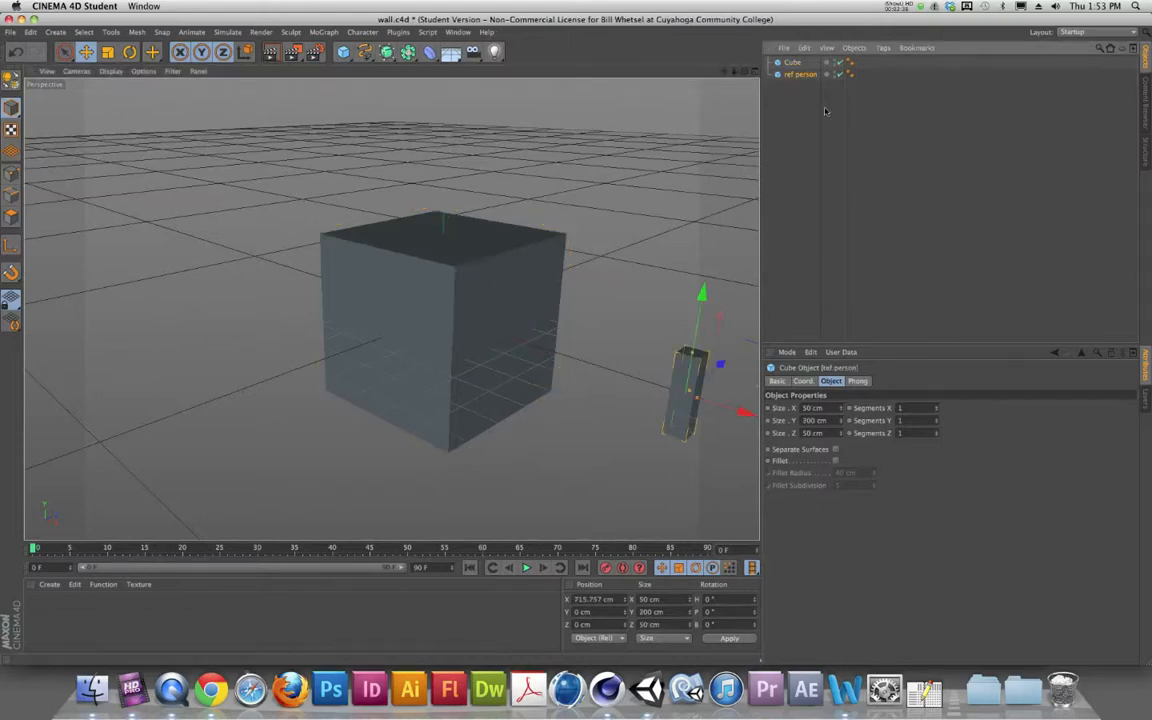
pyautogui.press('Delete')
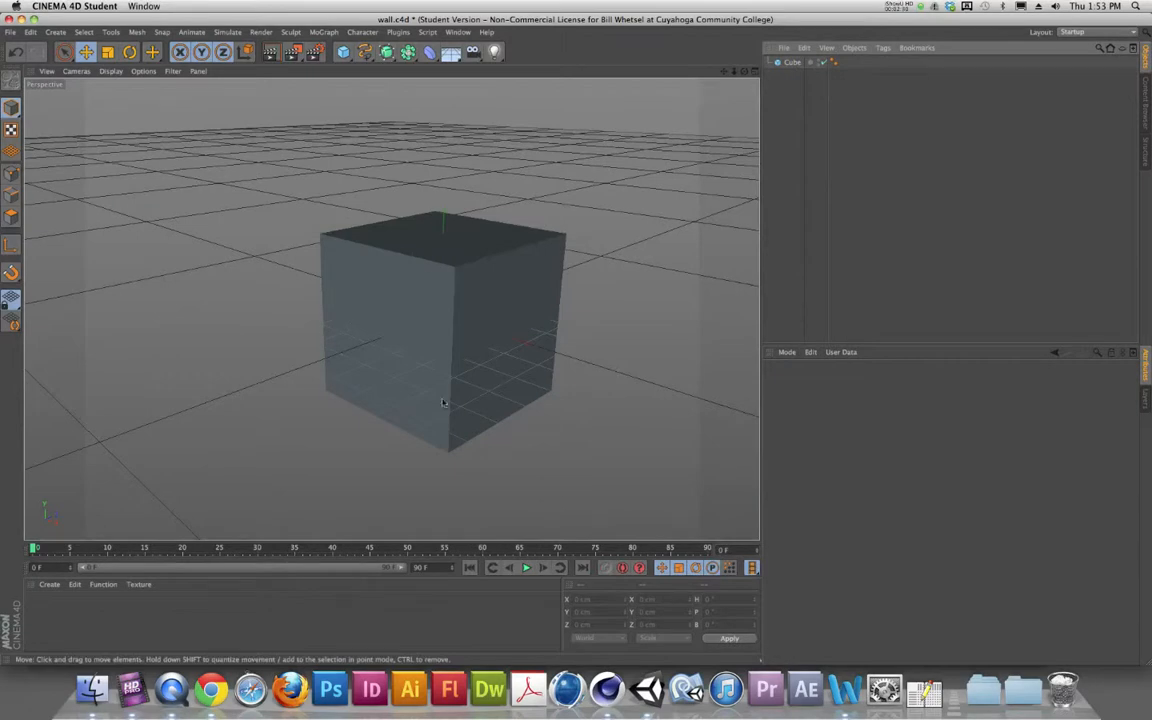
# Create a material and load SandStone.jpg as its color texture, copying the image to the project location.
pyautogui.doubleClick(45, 612)
pyautogui.doubleClick(38, 607)
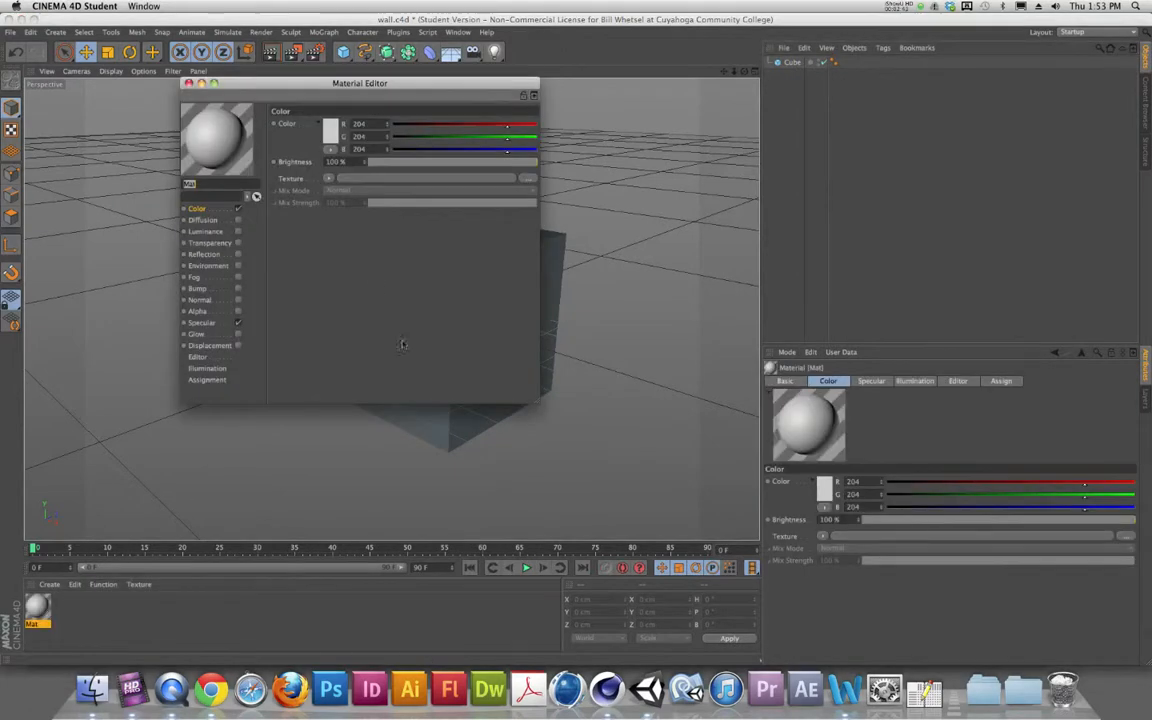
pyautogui.click(527, 183)
pyautogui.click(560, 215)
pyautogui.click(701, 341)
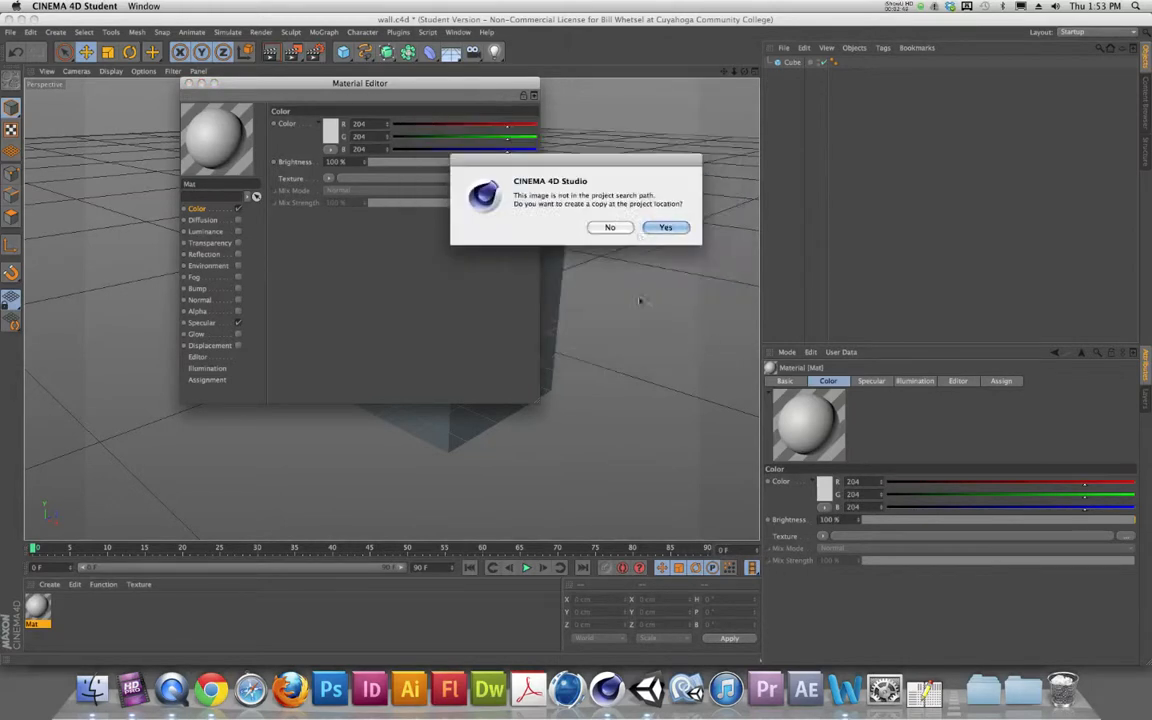
pyautogui.click(665, 227)
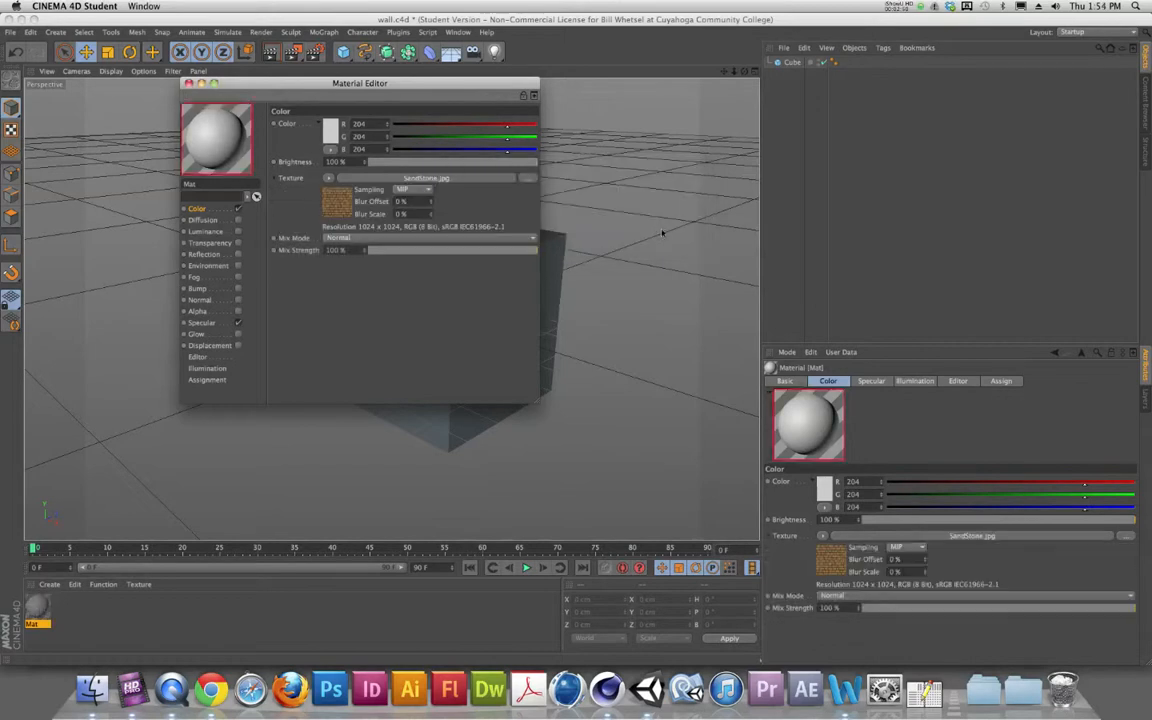
pyautogui.click(188, 83)
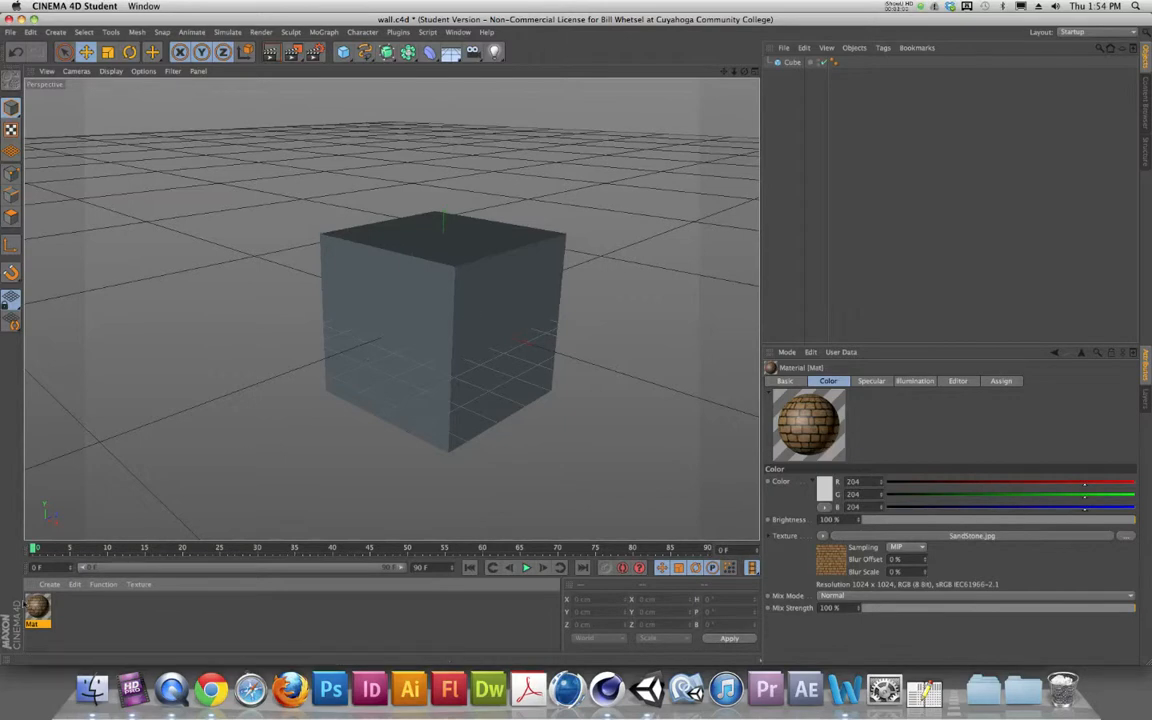
# Apply the sandstone material to the cube and save the project.
pyautogui.moveTo(35, 607); pyautogui.dragTo(414, 342)
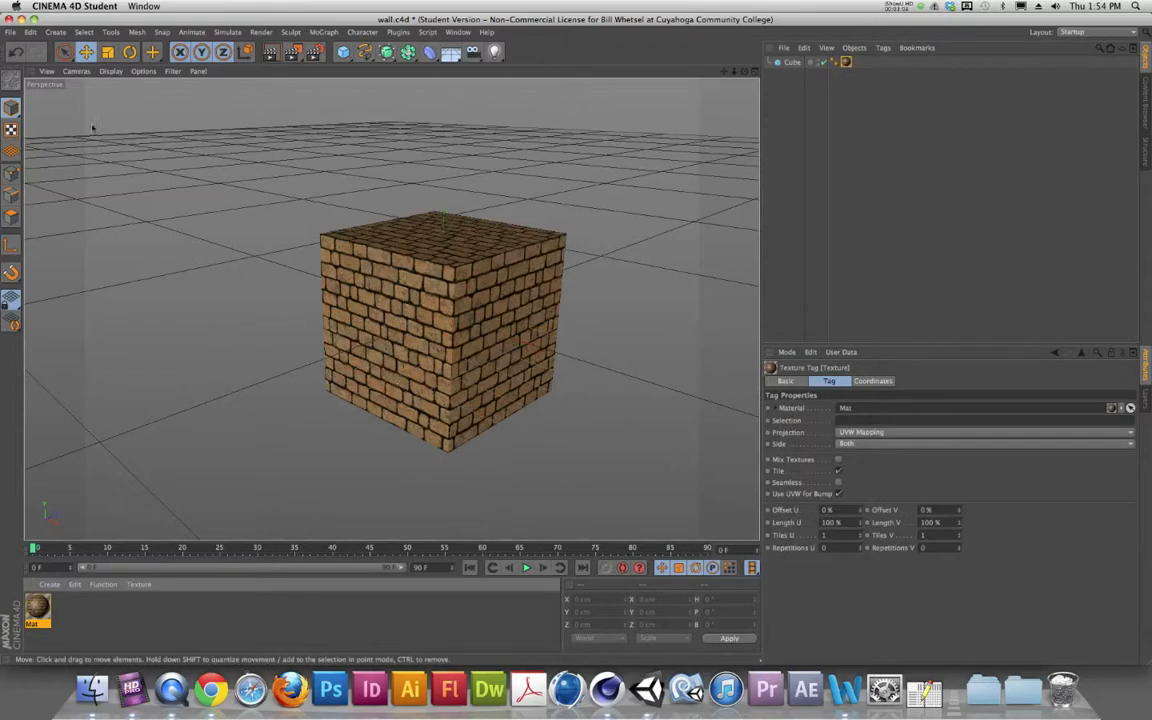
pyautogui.click(10, 31)
pyautogui.click(33, 136)
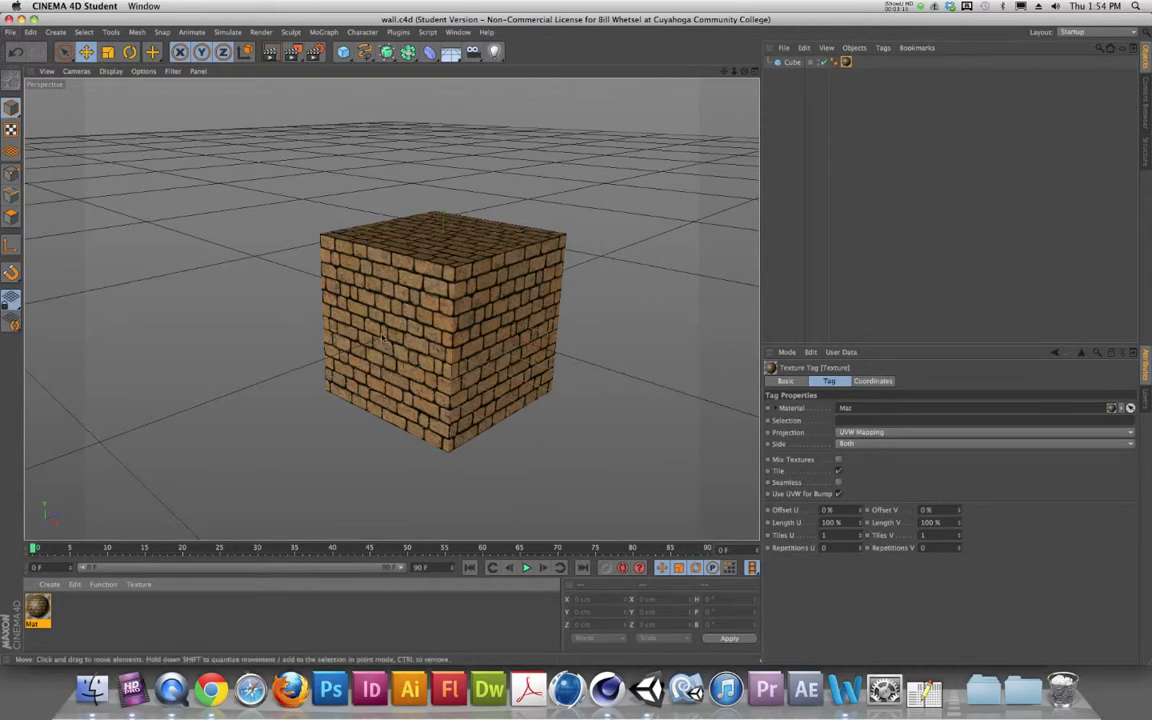
# Export the model as wall.fbx to the Models folder in FBX version 7.3 (2013), with textures embedded.
pyautogui.click(10, 31)
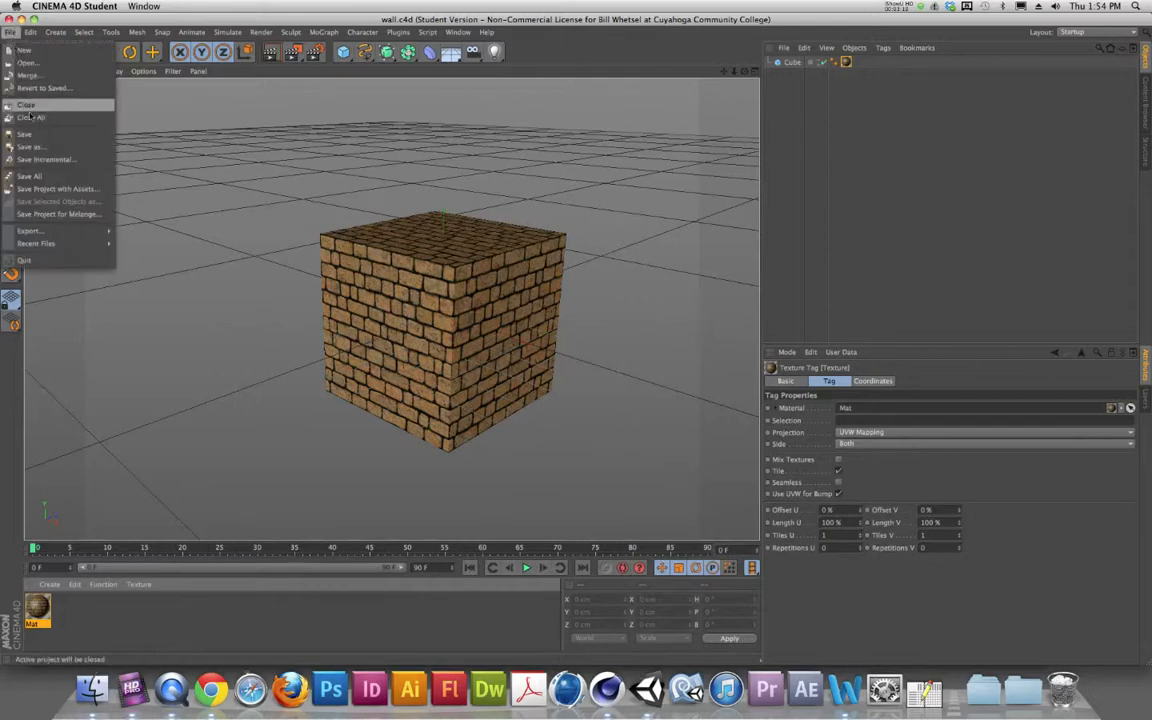
pyautogui.moveTo(54, 232)
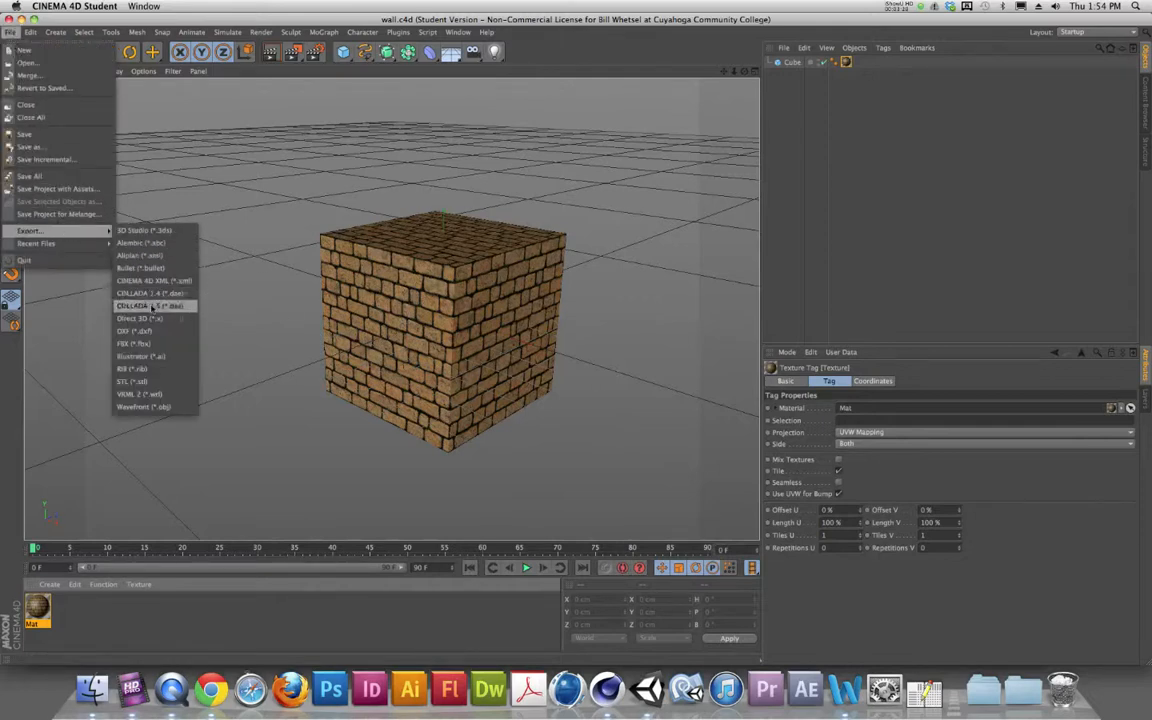
pyautogui.click(135, 343)
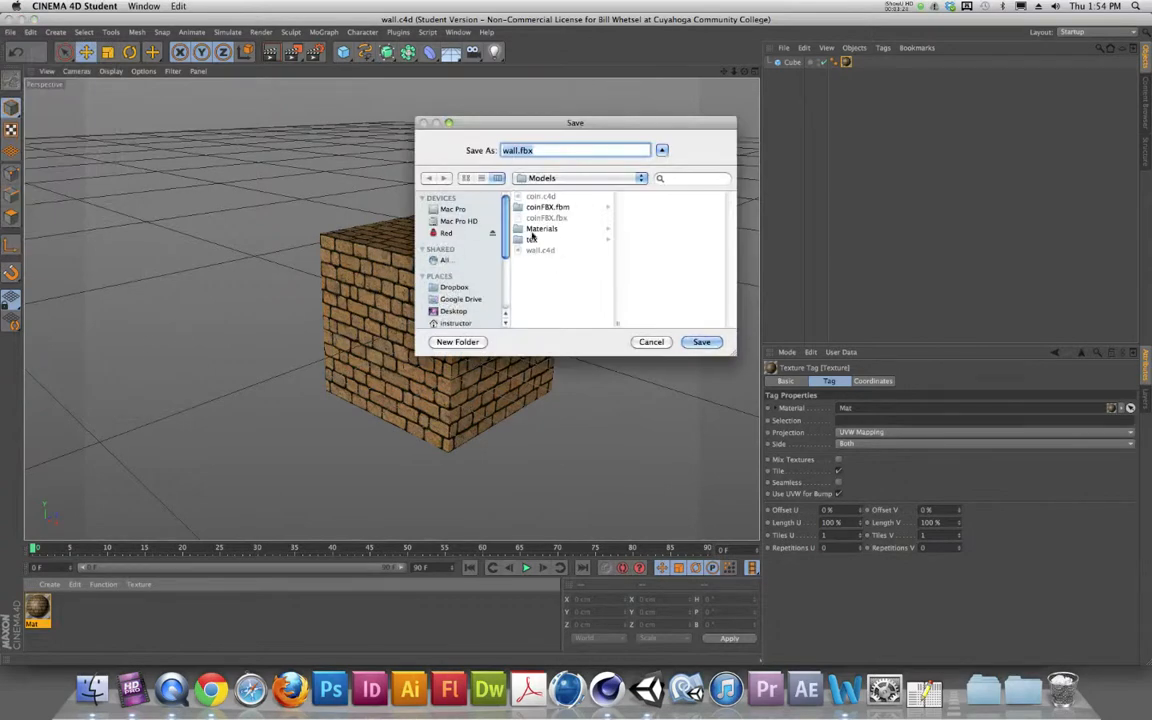
pyautogui.click(702, 342)
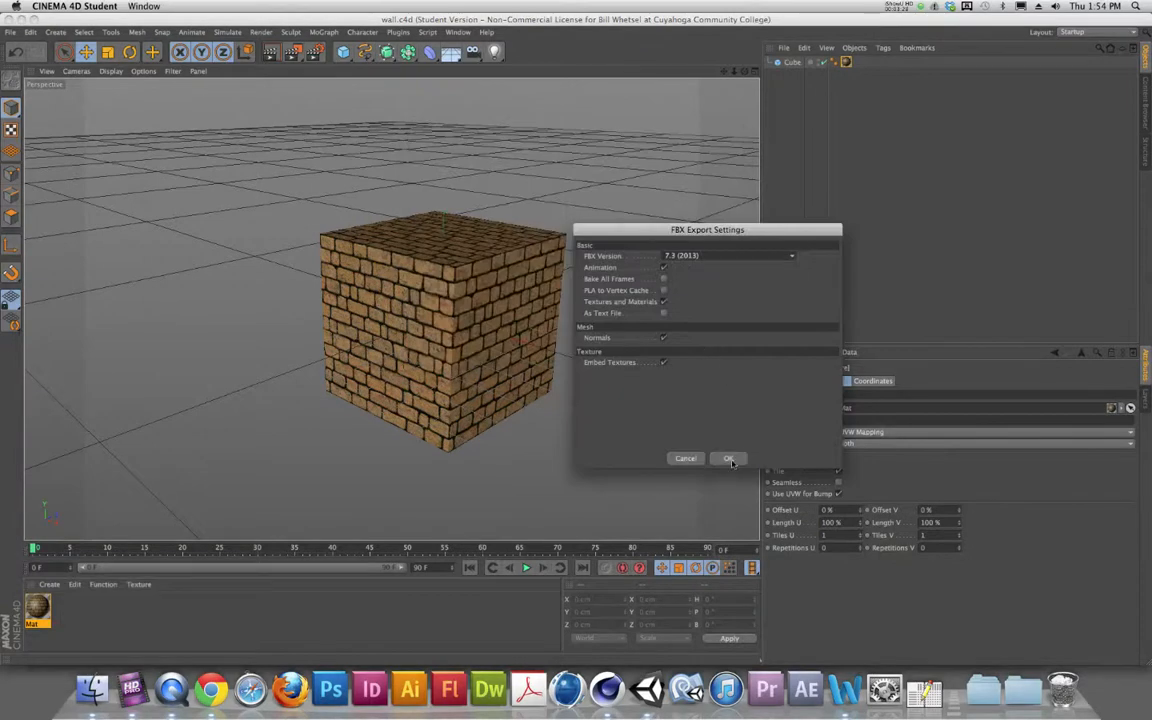
pyautogui.click(730, 459)
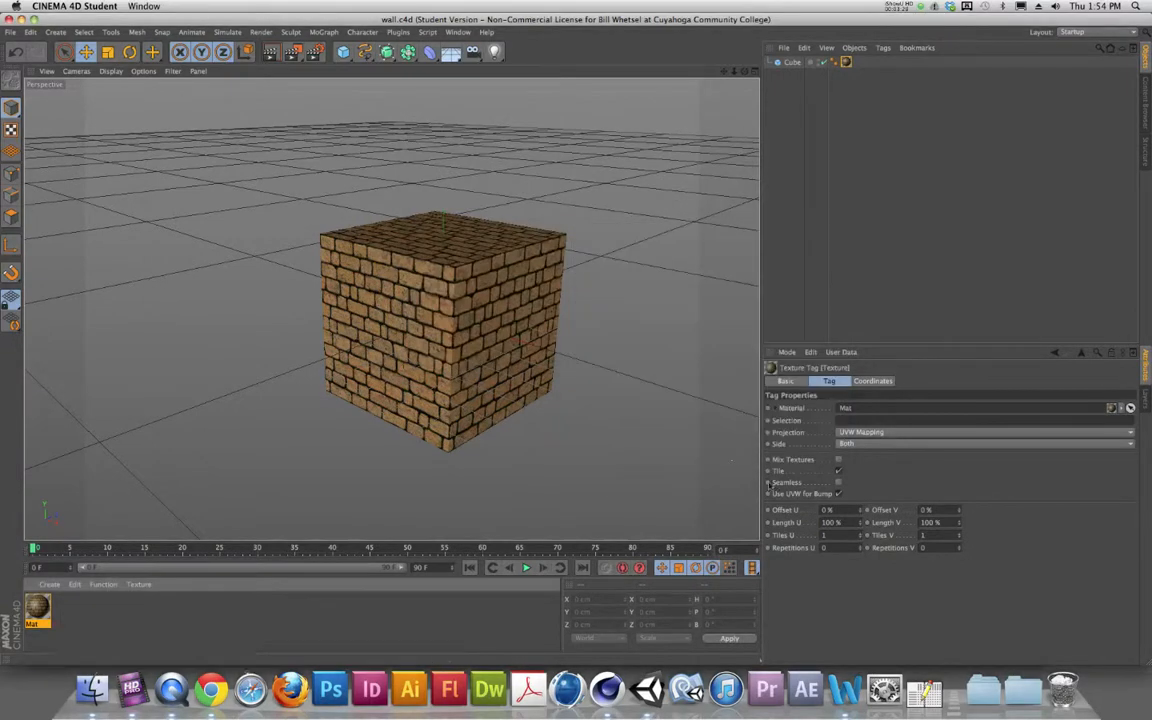
# Switch to Unity and place the wall model from the Models folder on the sand beside the coin, at a height of about 7.3.
pyautogui.click(647, 690)
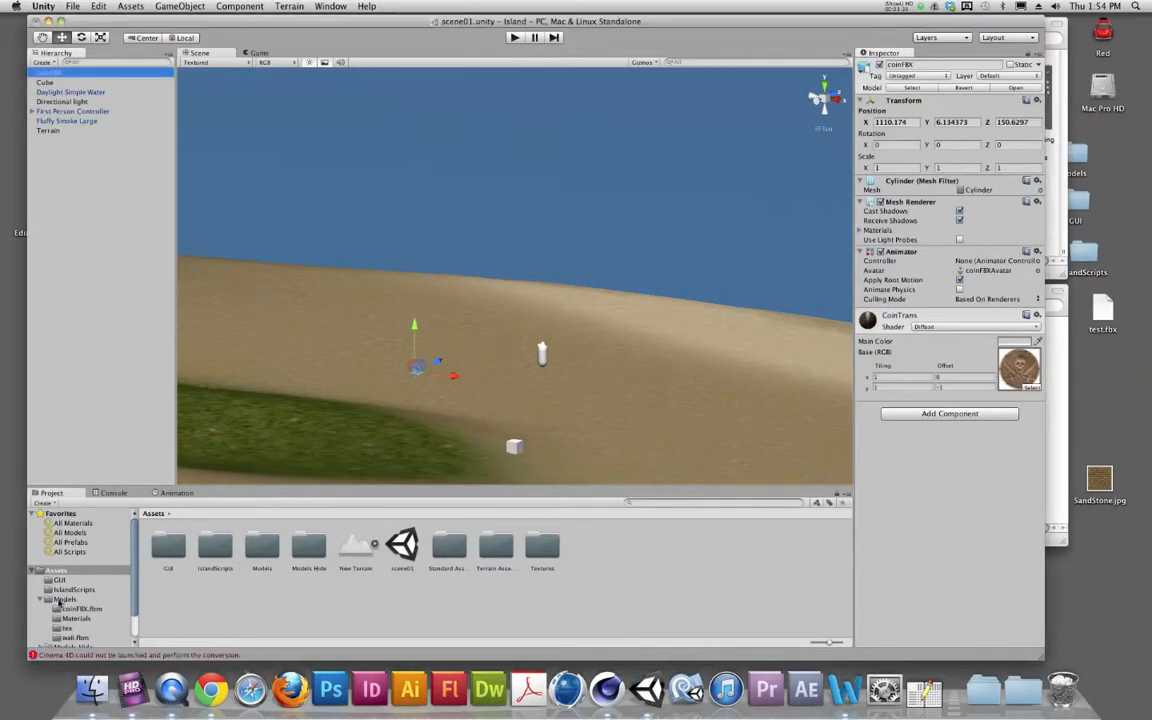
pyautogui.click(62, 599)
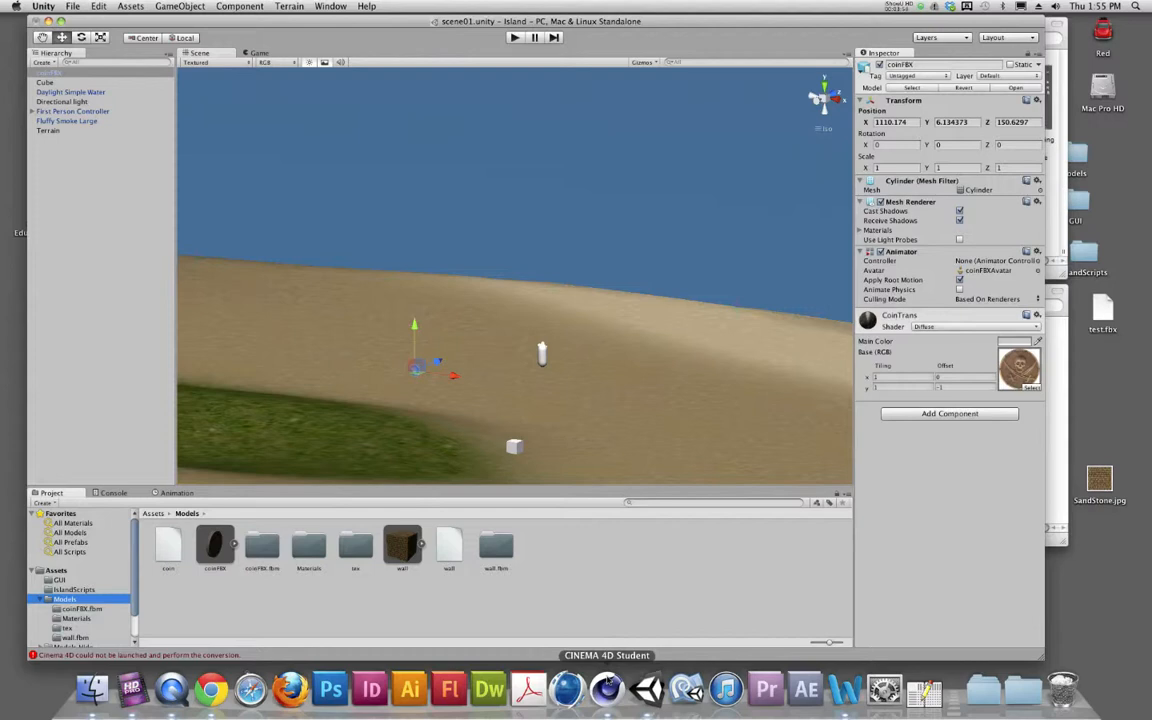
pyautogui.moveTo(402, 545); pyautogui.dragTo(480, 374)
pyautogui.moveTo(478, 300)
pyautogui.mouseDown()
pyautogui.moveTo(477, 280)
pyautogui.moveTo(488, 311)
pyautogui.mouseUp()
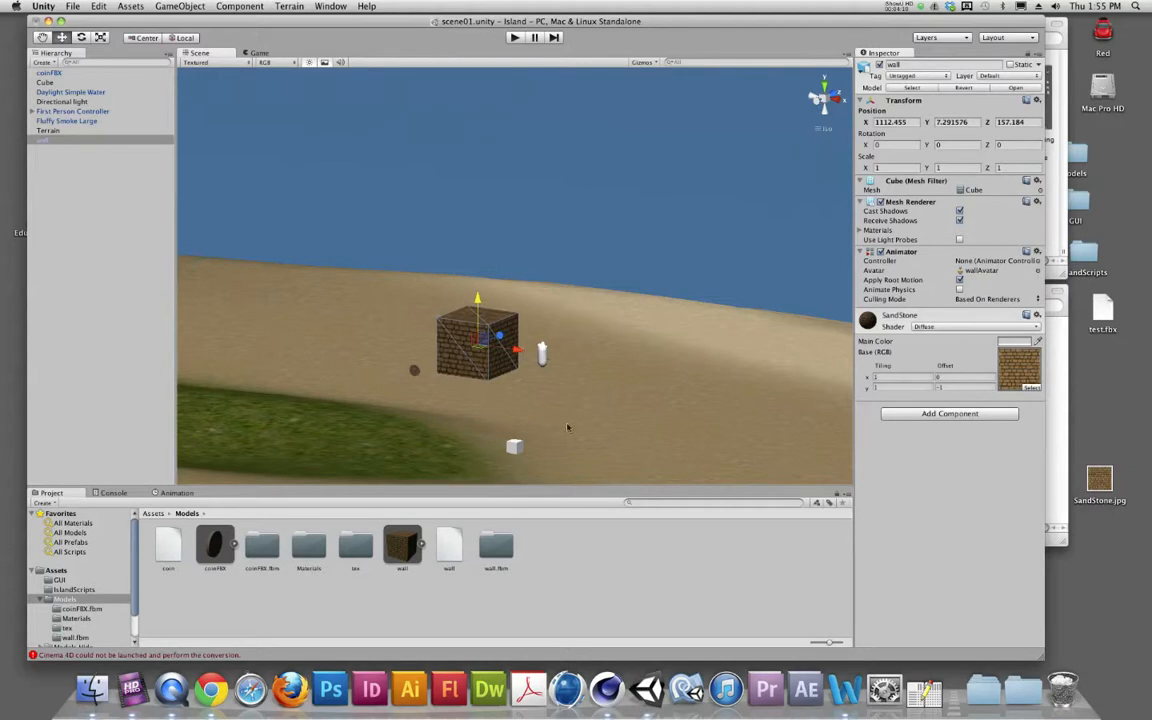
# Run the game, walk the character past the coin and into the brick wall to test its collision, and stop playback.
pyautogui.press('super+p')
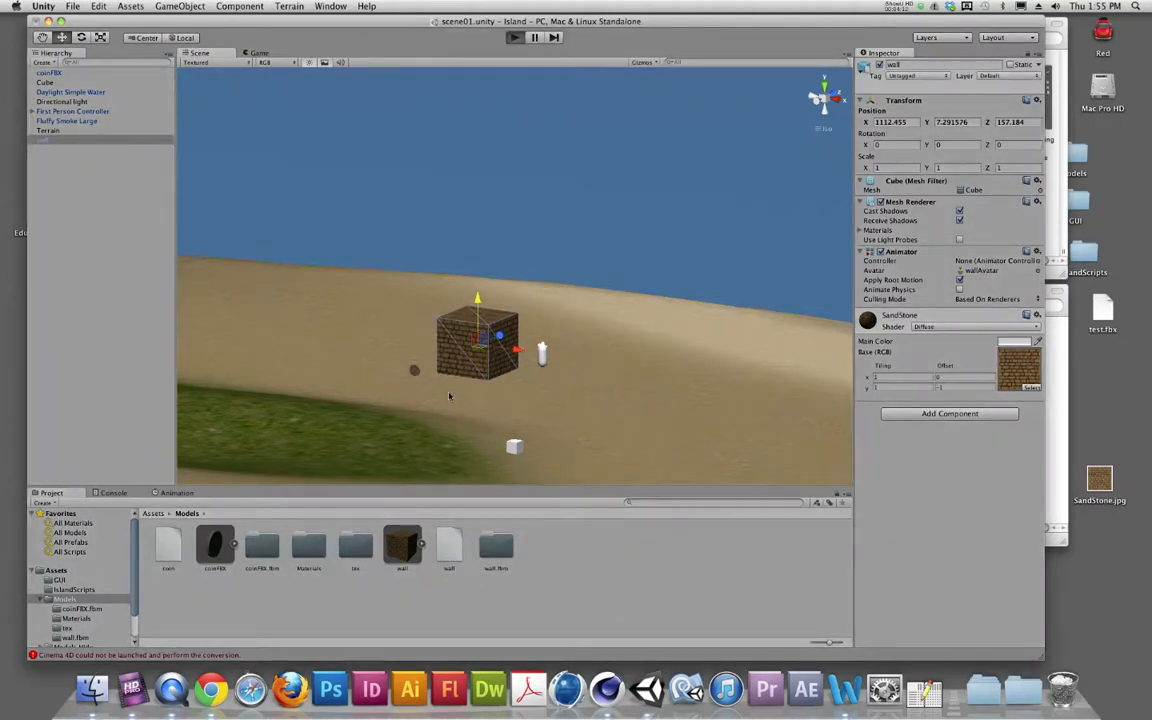
pyautogui.press('w')
pyautogui.press('w')
pyautogui.press('w')
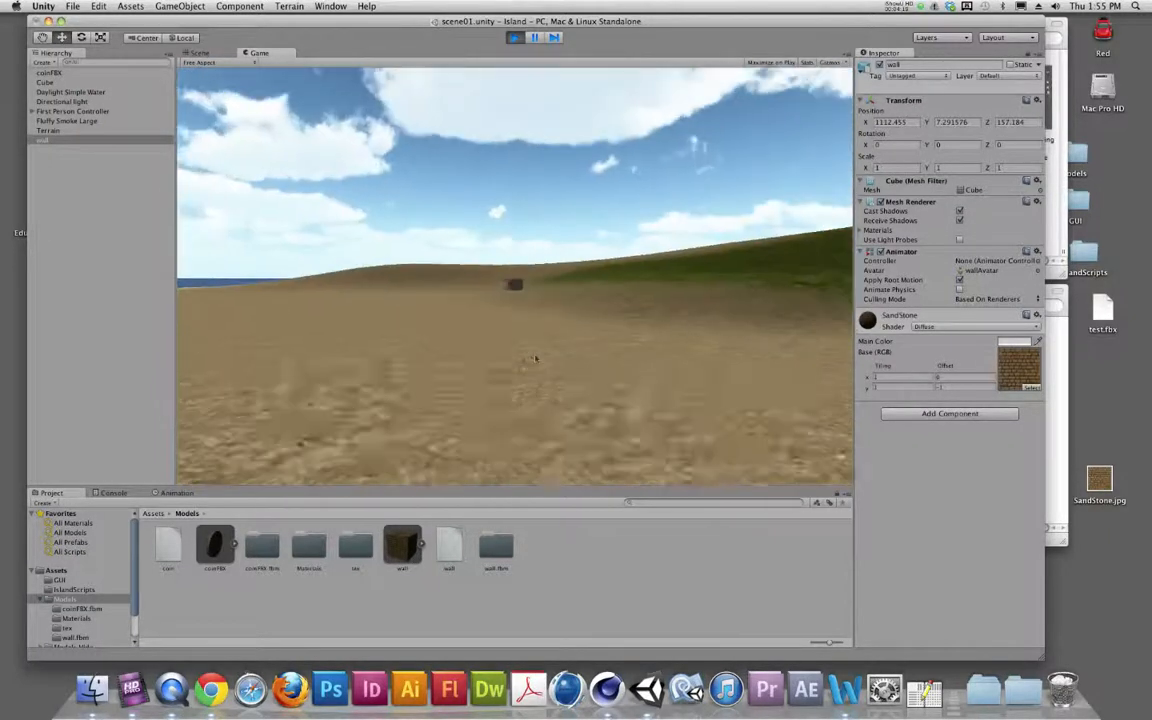
pyautogui.press('s')
pyautogui.press('w')
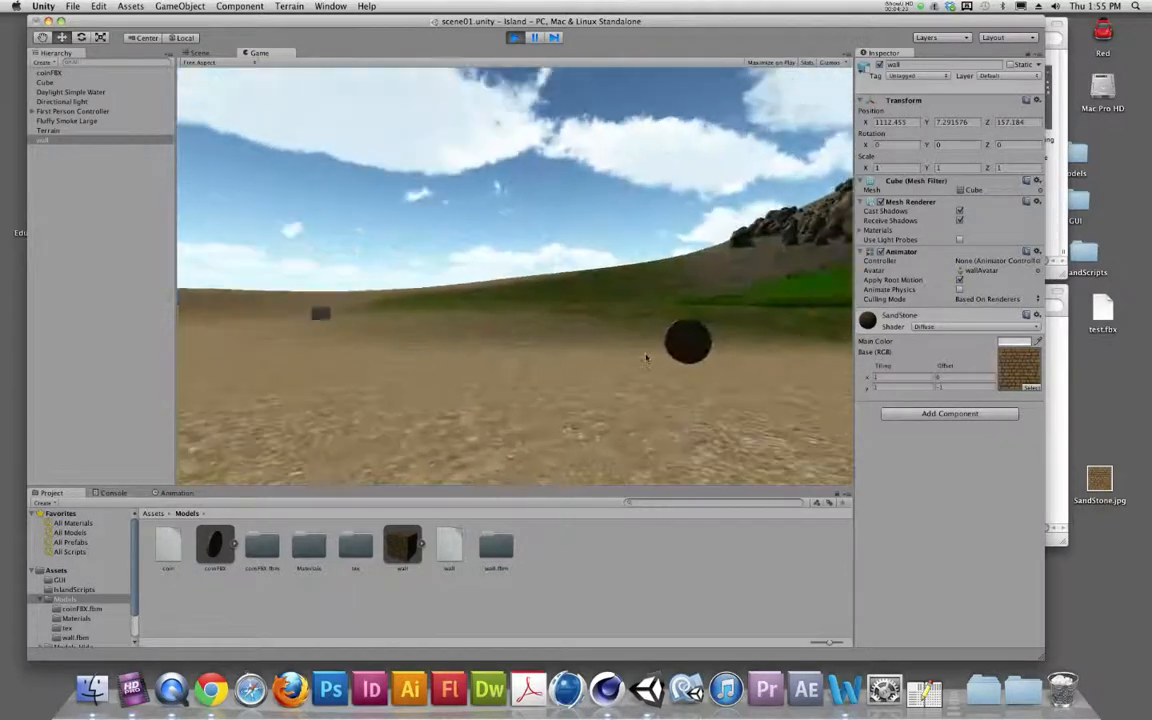
pyautogui.press('a')
pyautogui.press('w')
pyautogui.press('a')
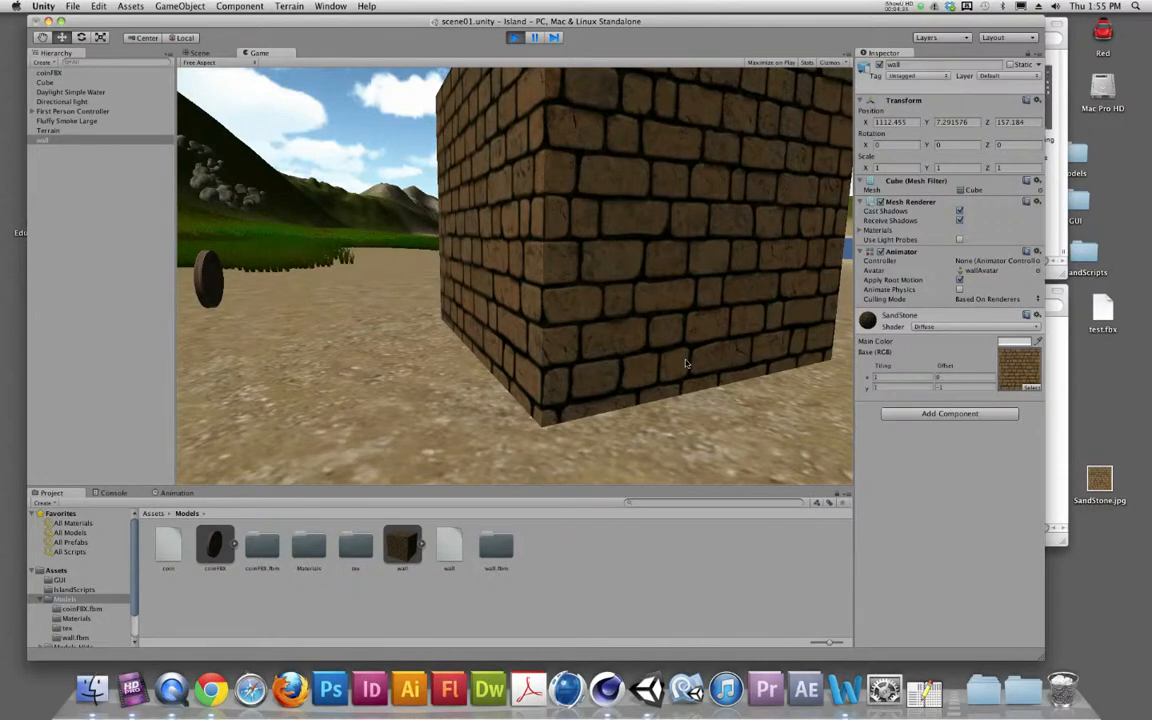
pyautogui.press('w')
pyautogui.press('d')
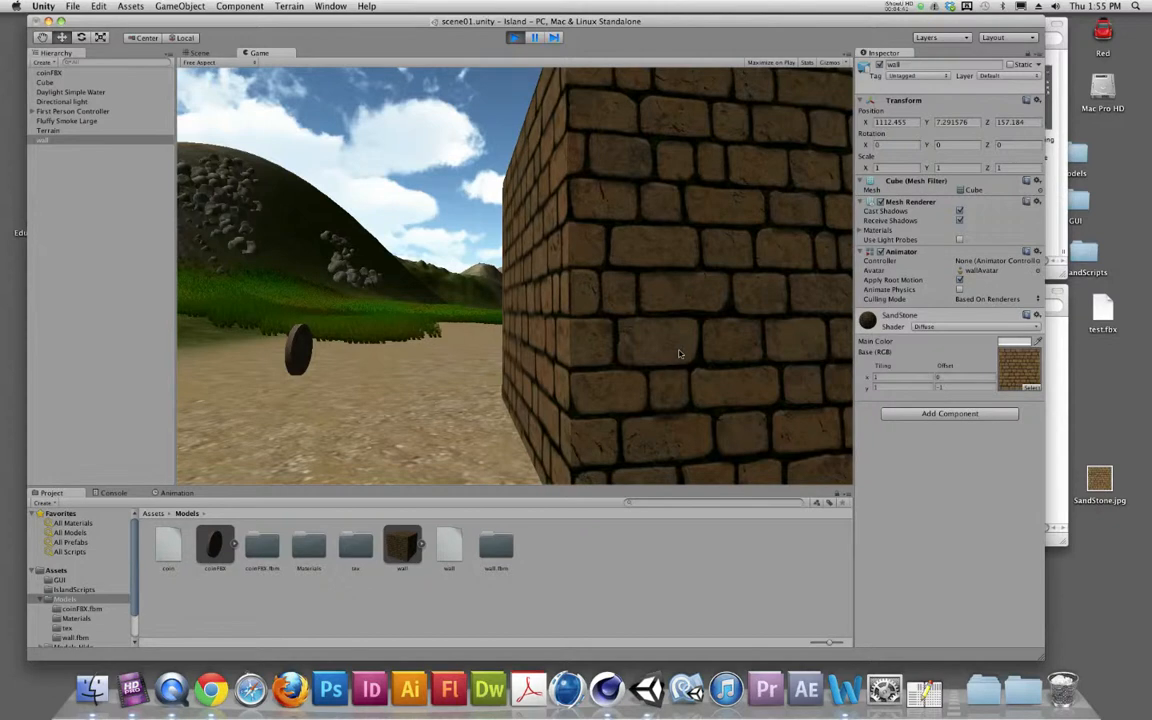
pyautogui.press('super+p')
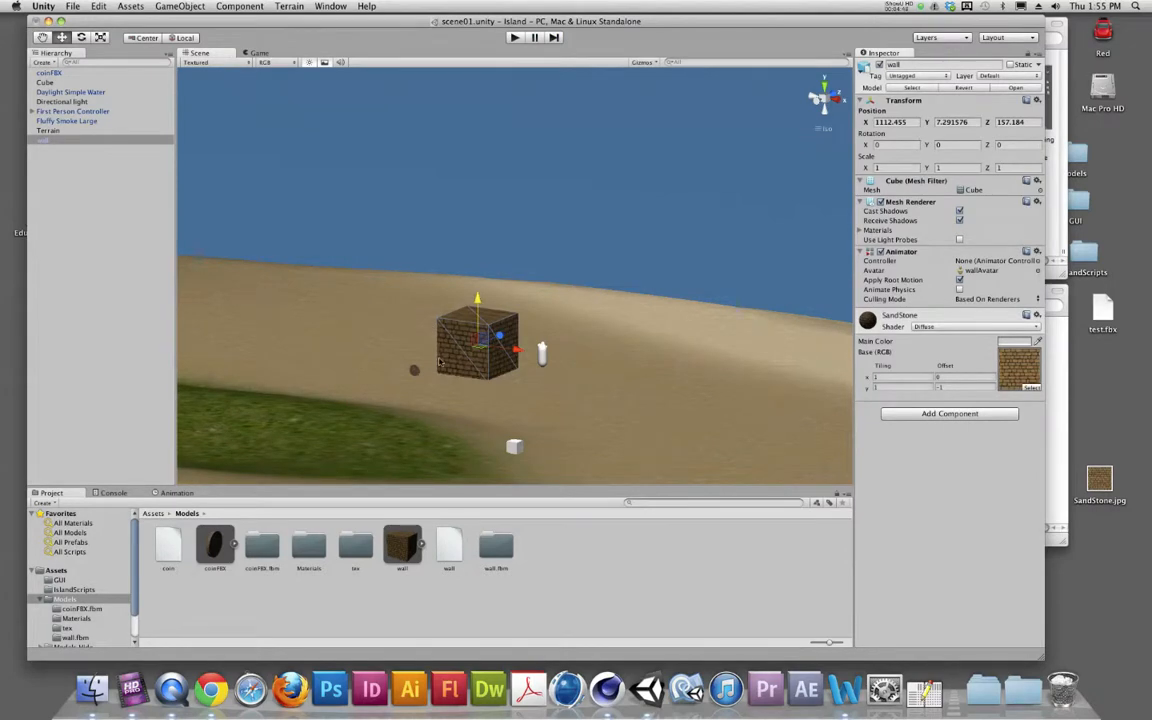
# Play the scene again, walk at the brick wall from several sides to recheck its collision, and stop playback.
pyautogui.press('super+p')
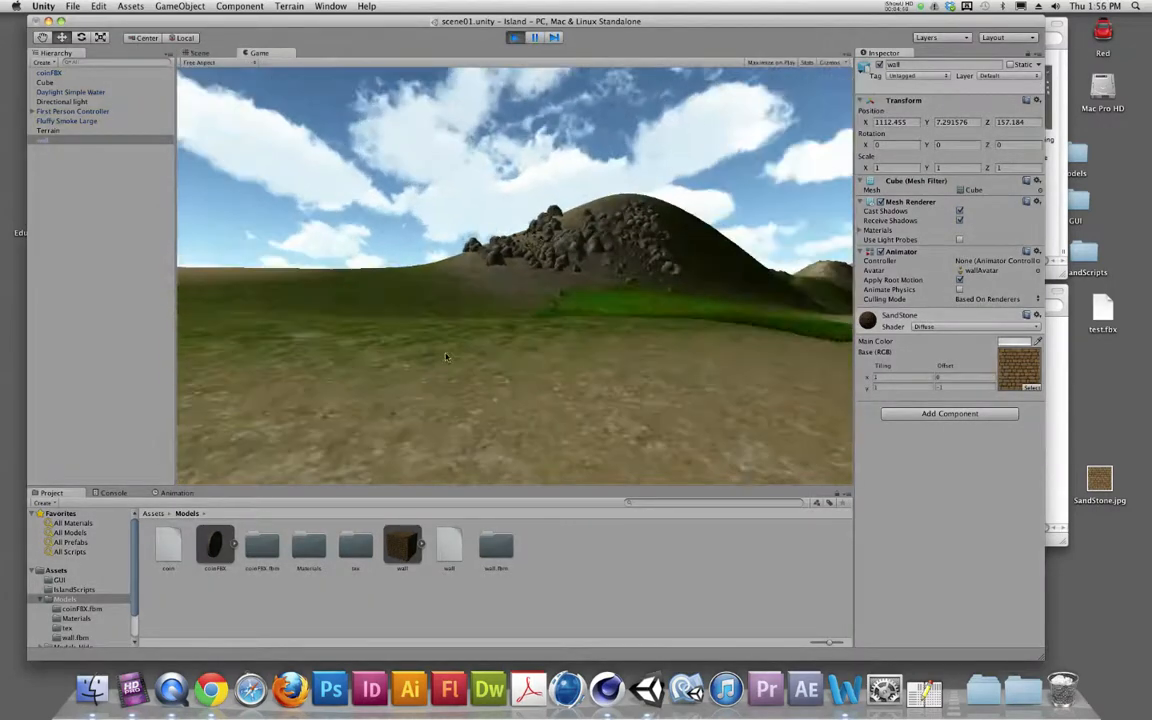
pyautogui.press('w')
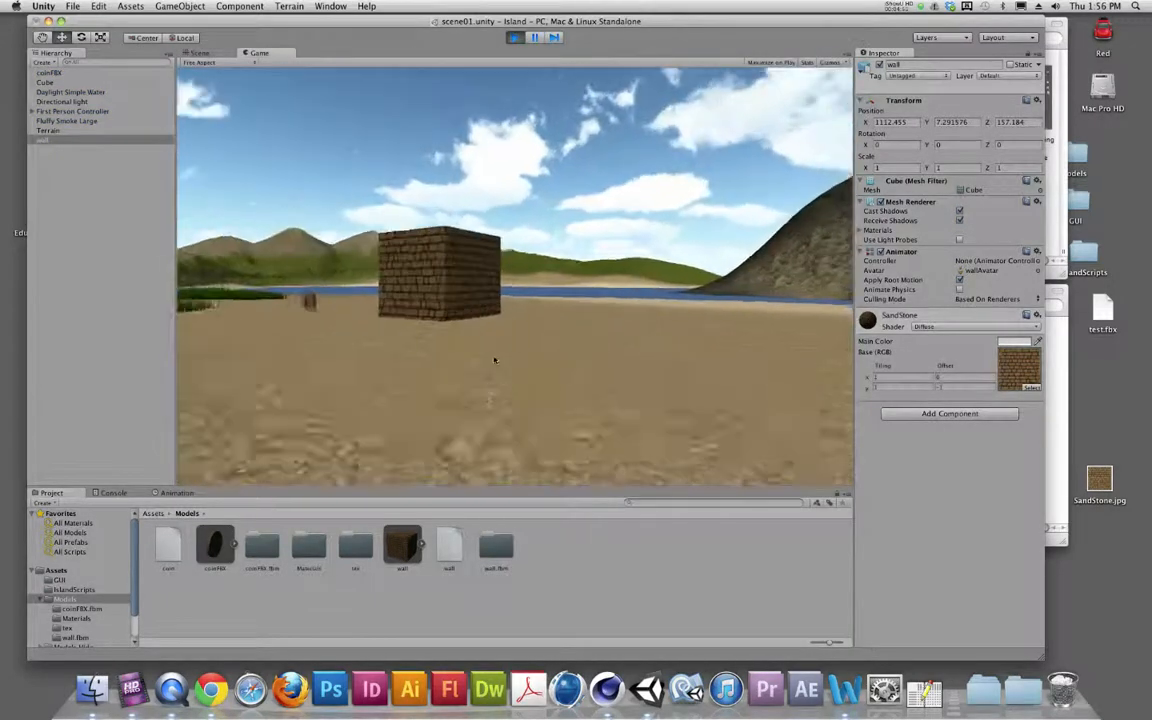
pyautogui.press('w')
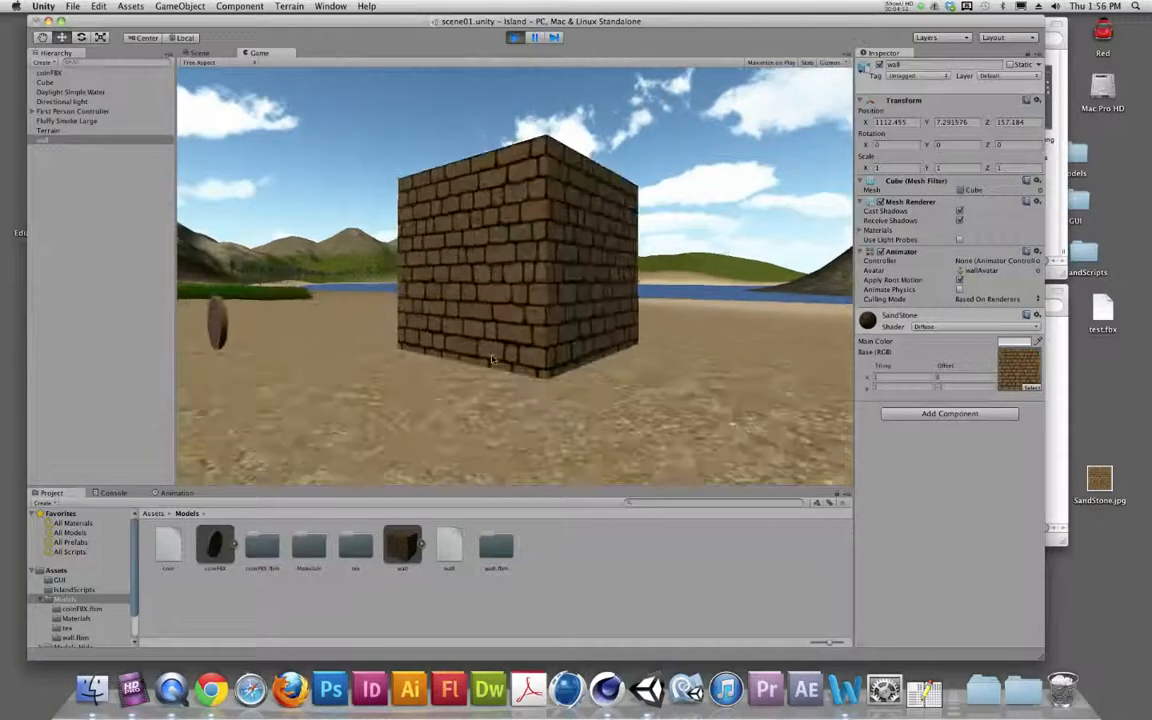
pyautogui.press('w')
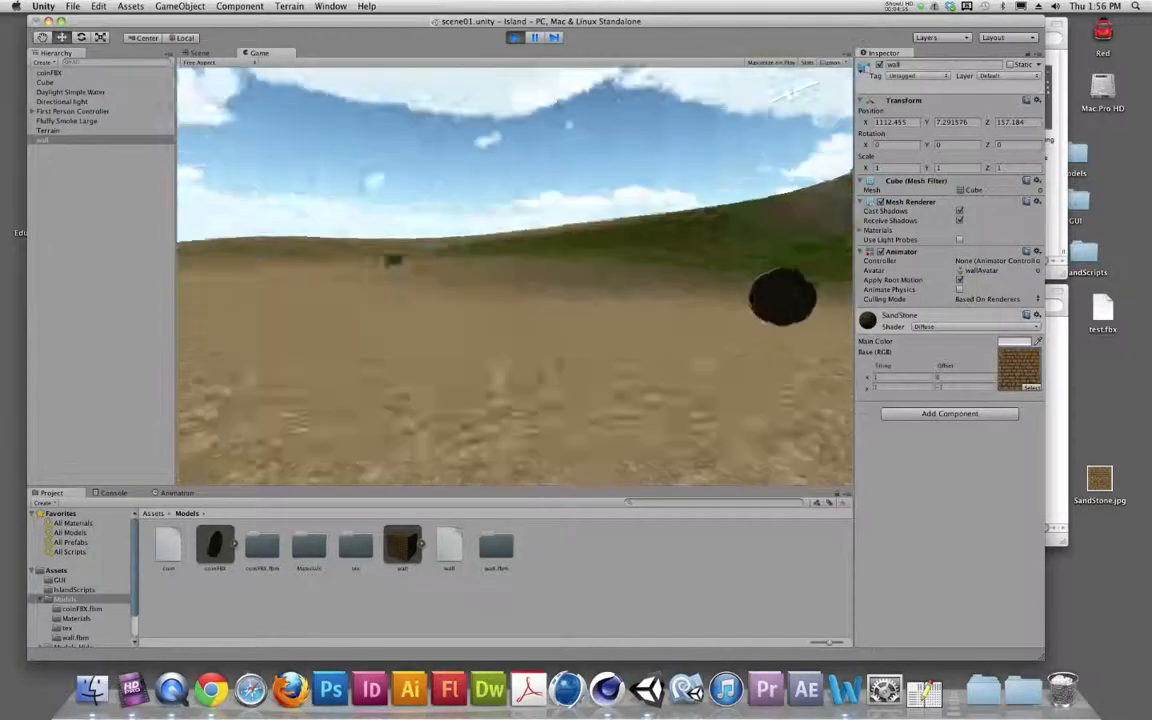
pyautogui.press('s')
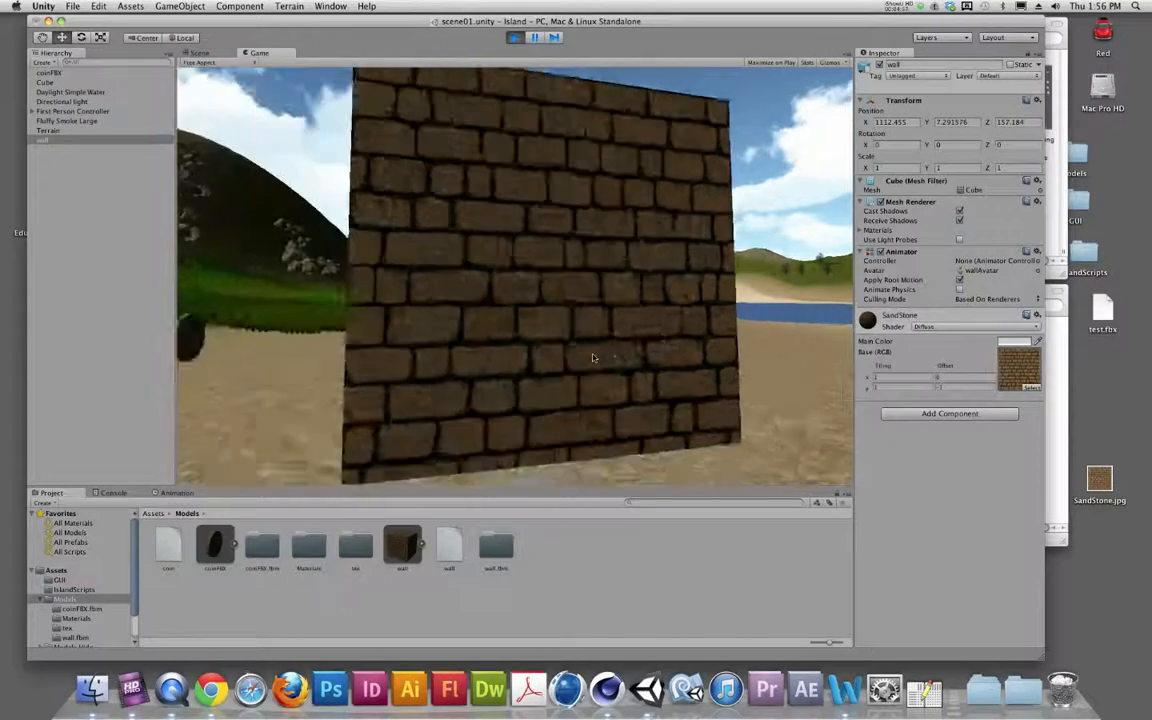
pyautogui.press('a')
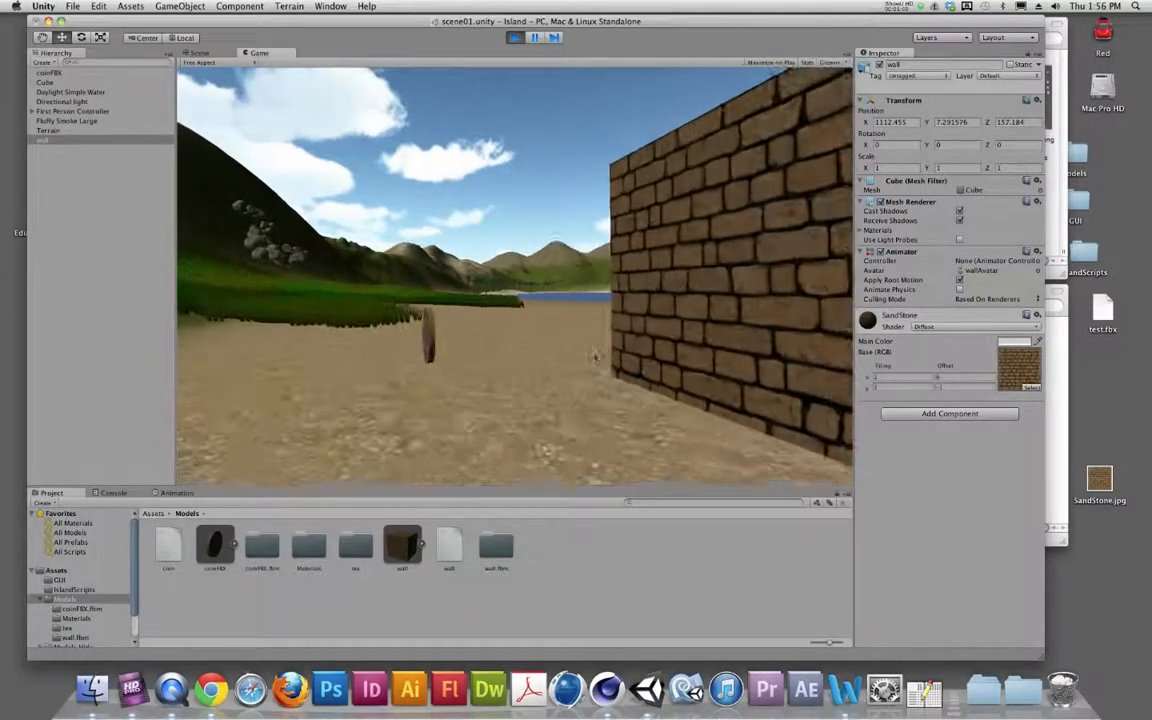
pyautogui.press('d')
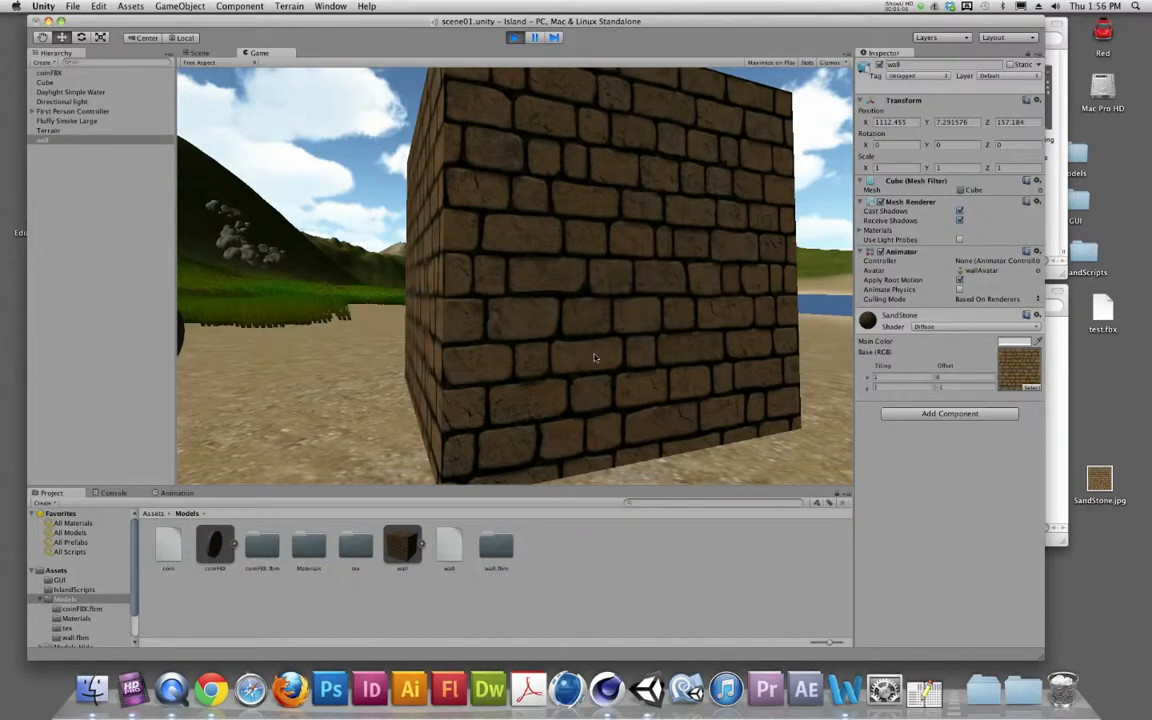
pyautogui.press('super+p')
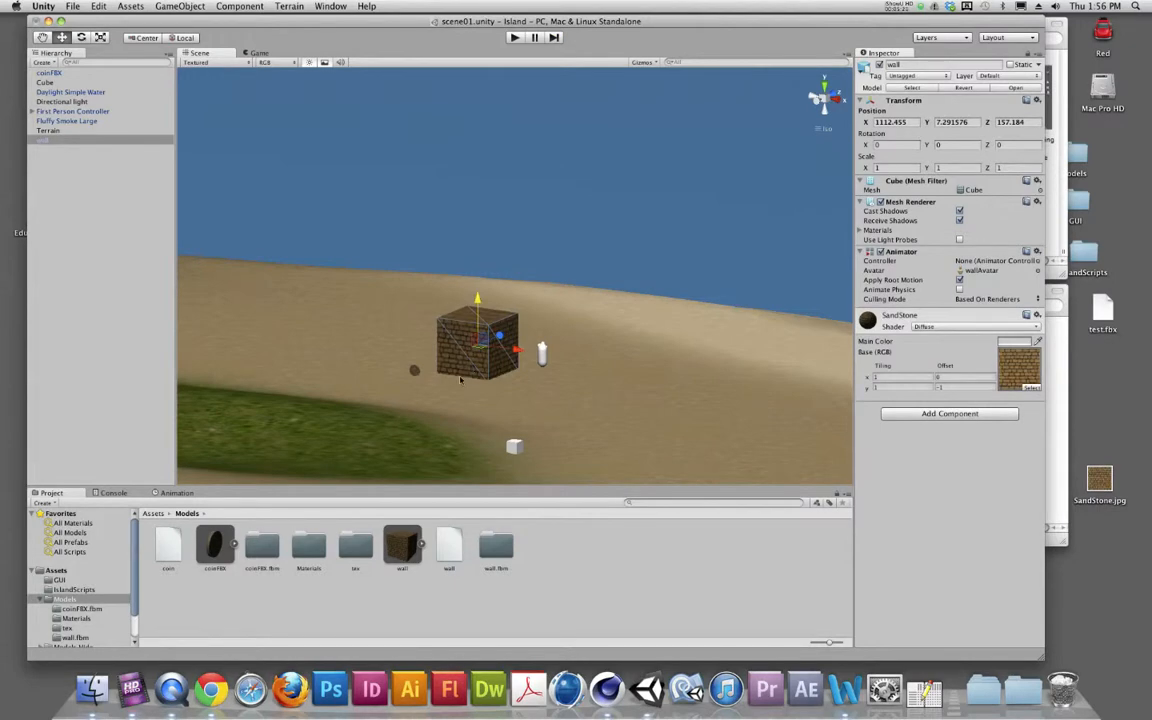
# Enable Generate Colliders in the wall model's import settings and apply the change.
pyautogui.click(60, 598)
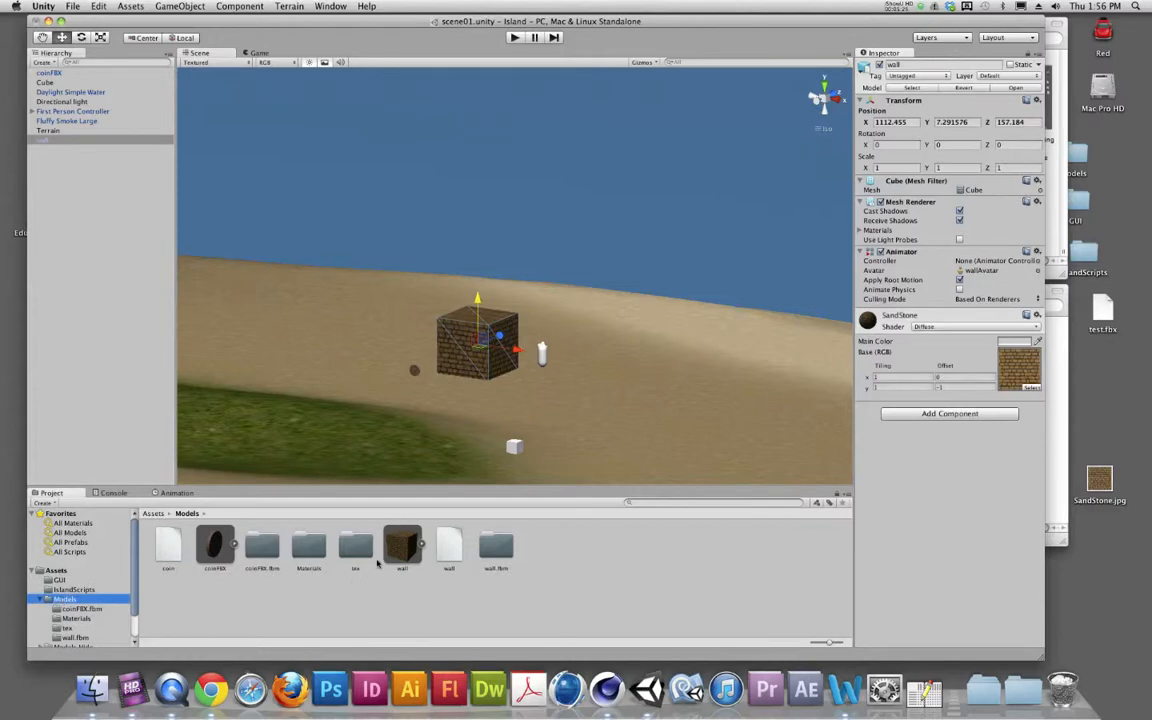
pyautogui.click(401, 546)
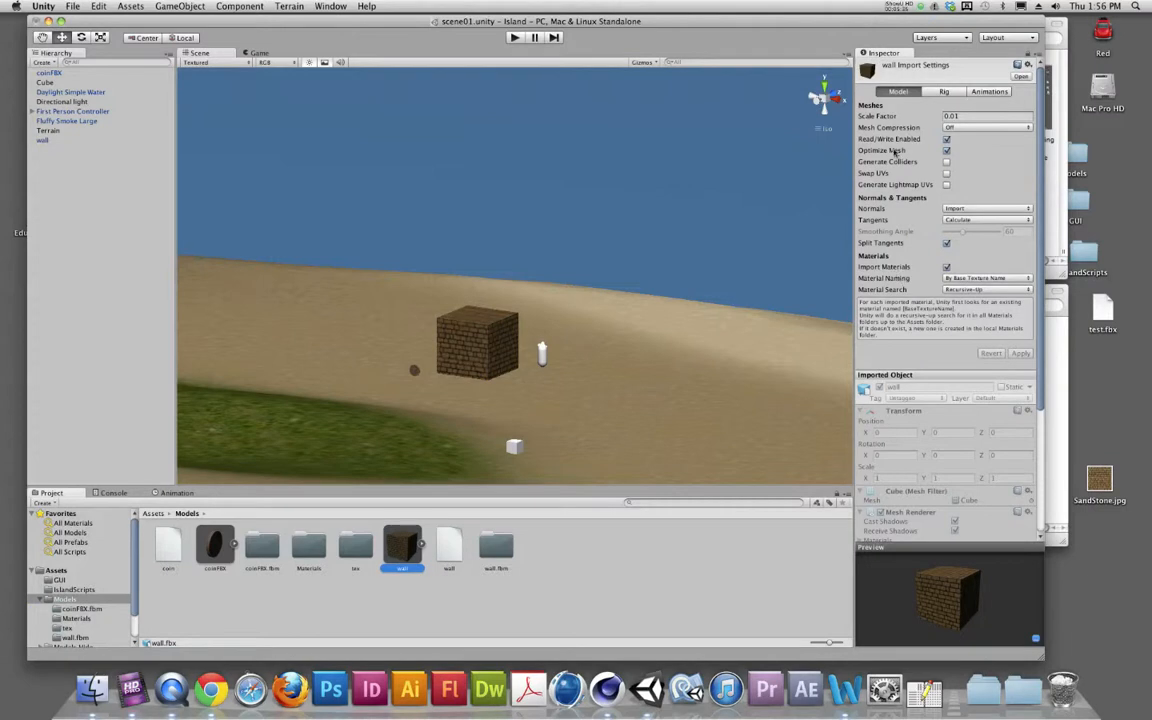
pyautogui.click(896, 92)
pyautogui.click(946, 163)
pyautogui.click(1020, 353)
# Delete the wall from the scene and place a fresh copy of the wall model on the sand.
pyautogui.click(490, 355)
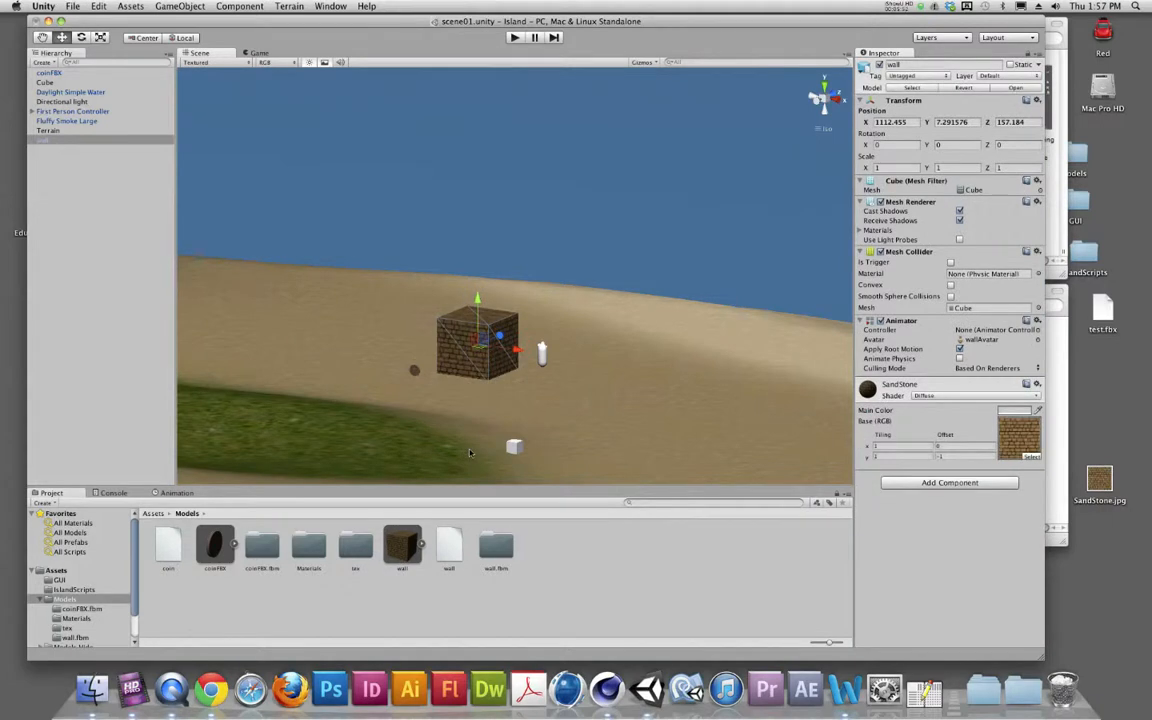
pyautogui.press('super+BackSpace')
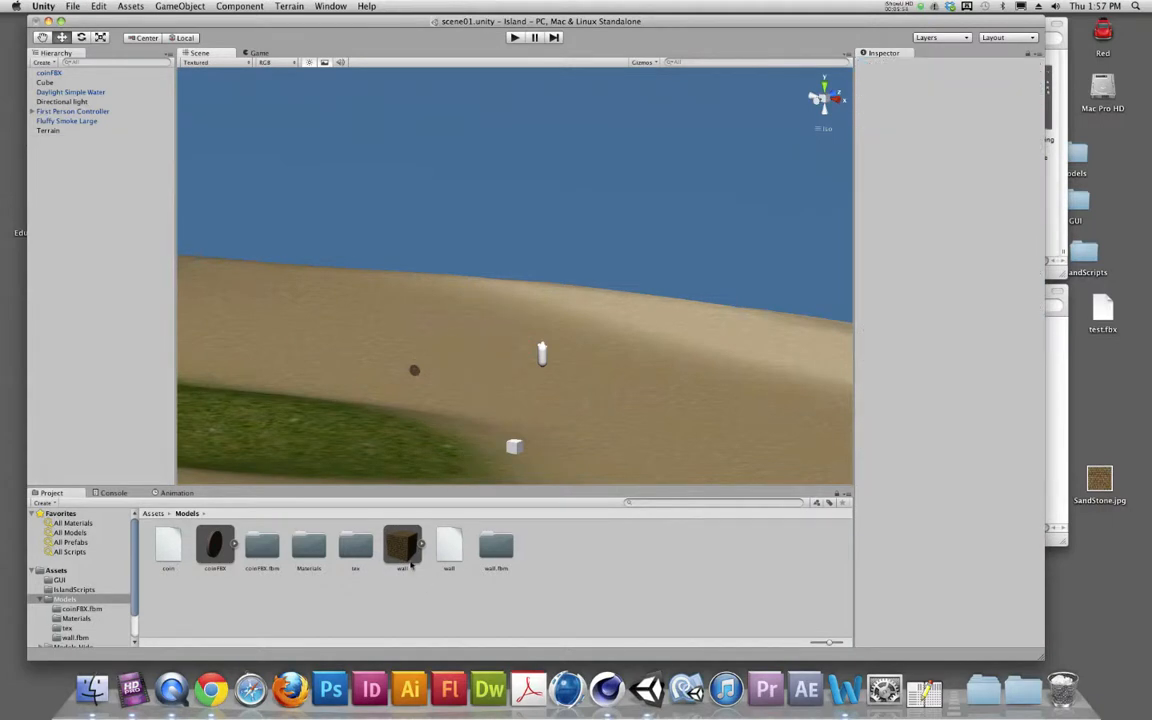
pyautogui.moveTo(403, 550); pyautogui.dragTo(405, 443)
# Run the game, walk the character against the newly placed wall and back off repeatedly to test its collision, and stop playback.
pyautogui.click(517, 37)
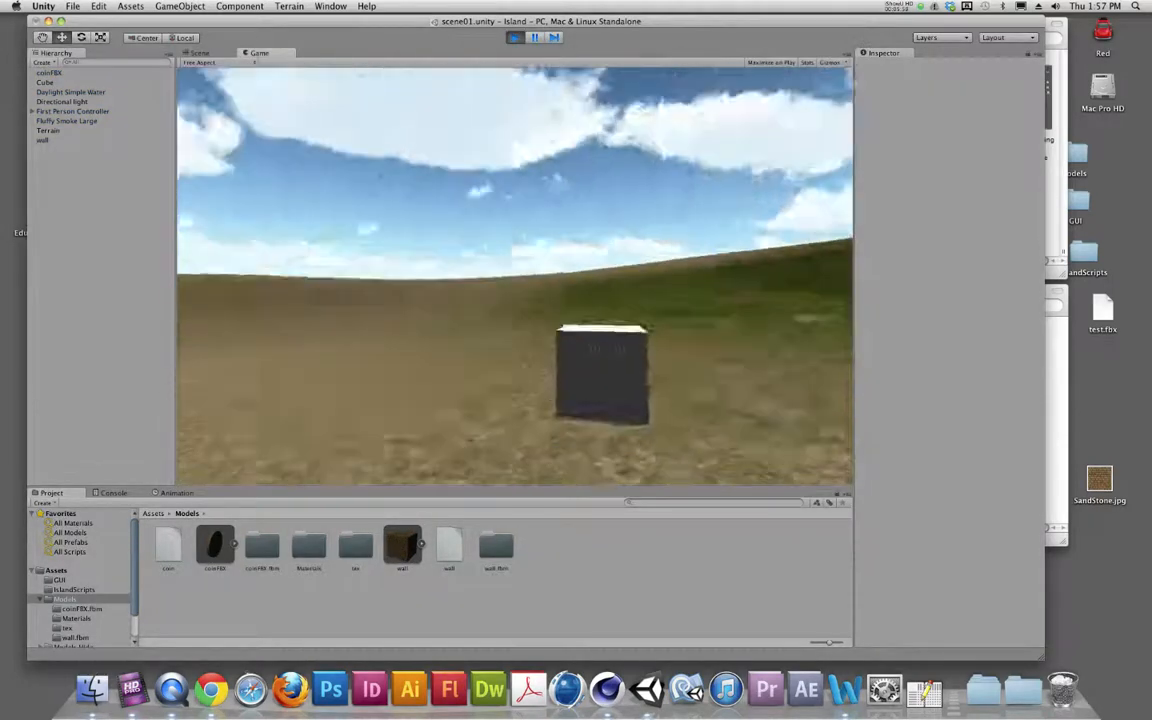
pyautogui.press('w')
pyautogui.press('w')
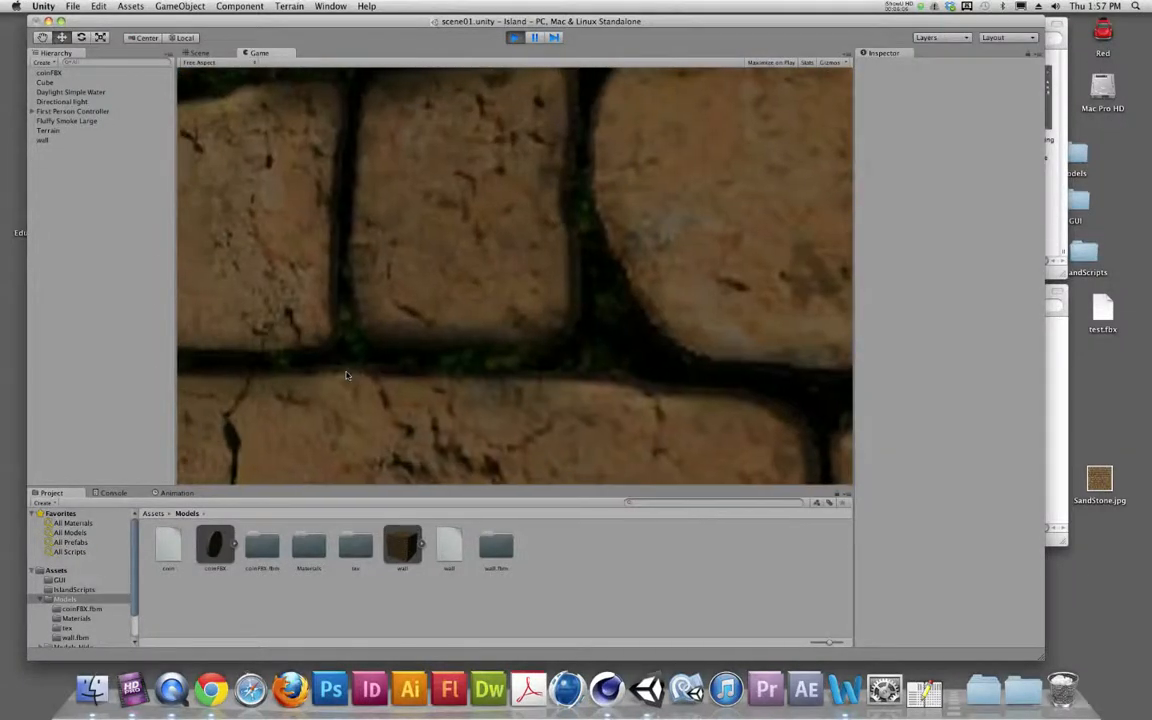
pyautogui.press('s')
pyautogui.press('w')
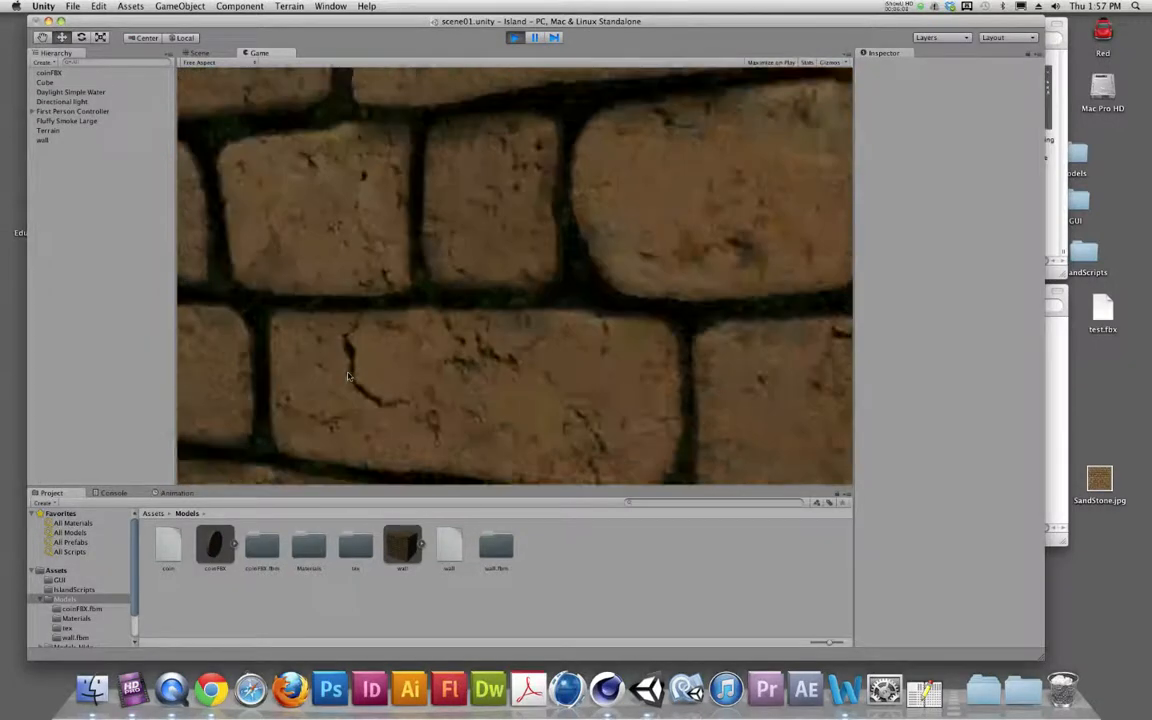
pyautogui.press('s')
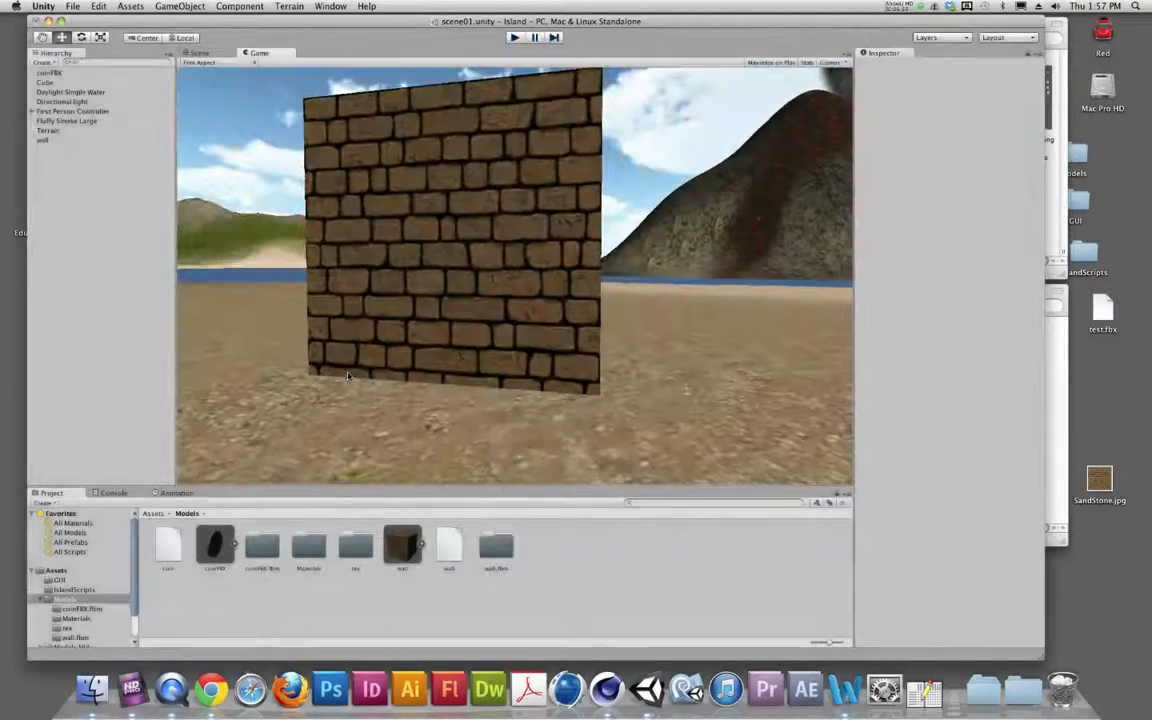
pyautogui.press('super+p')
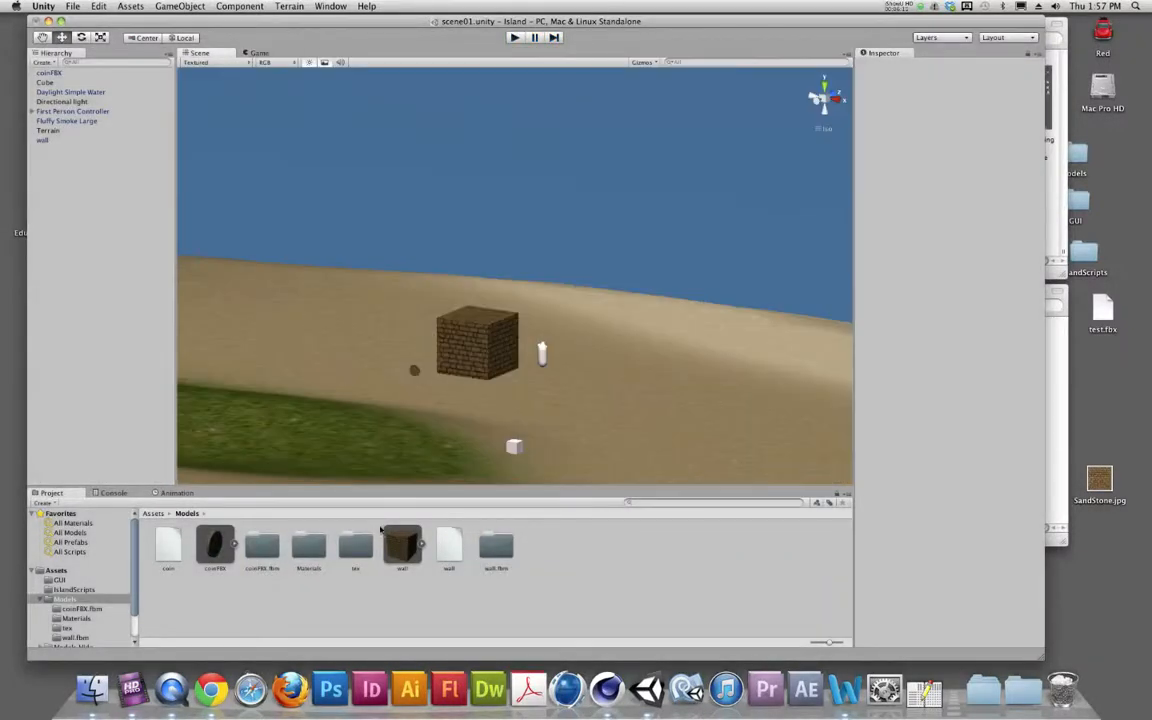
# Play the scene again, approach the wall from its corner and walk into its side to recheck the collision, and stop playback.
pyautogui.click(515, 37)
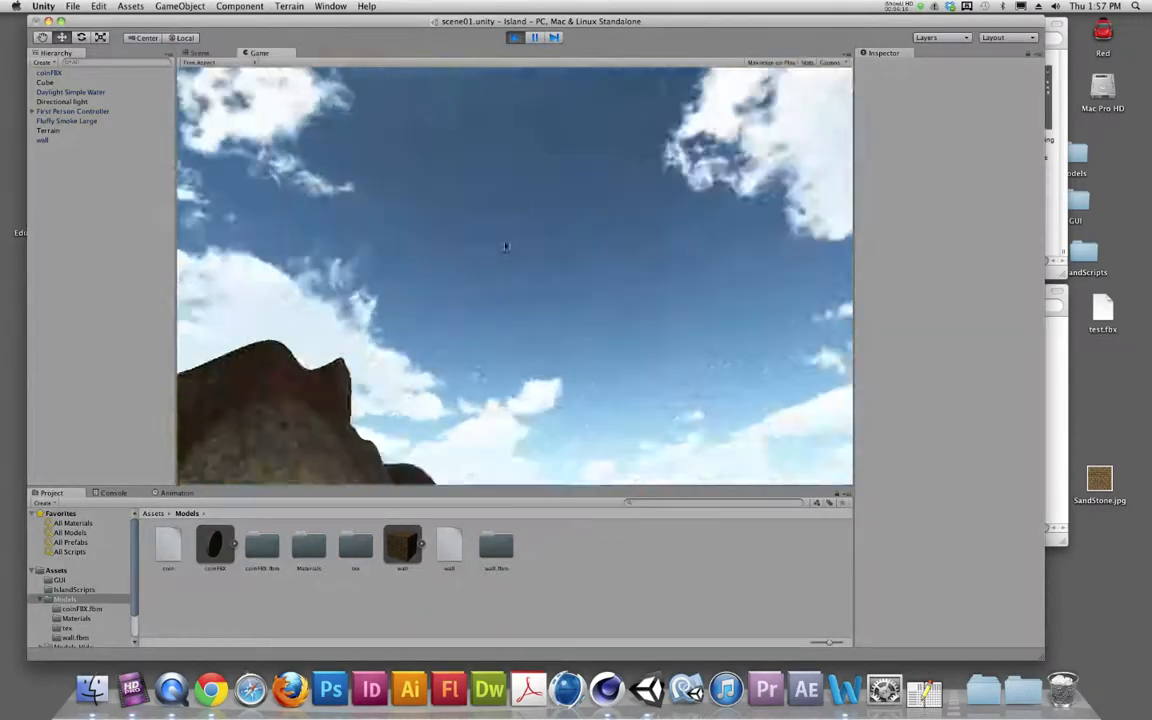
pyautogui.press('w')
pyautogui.press('w')
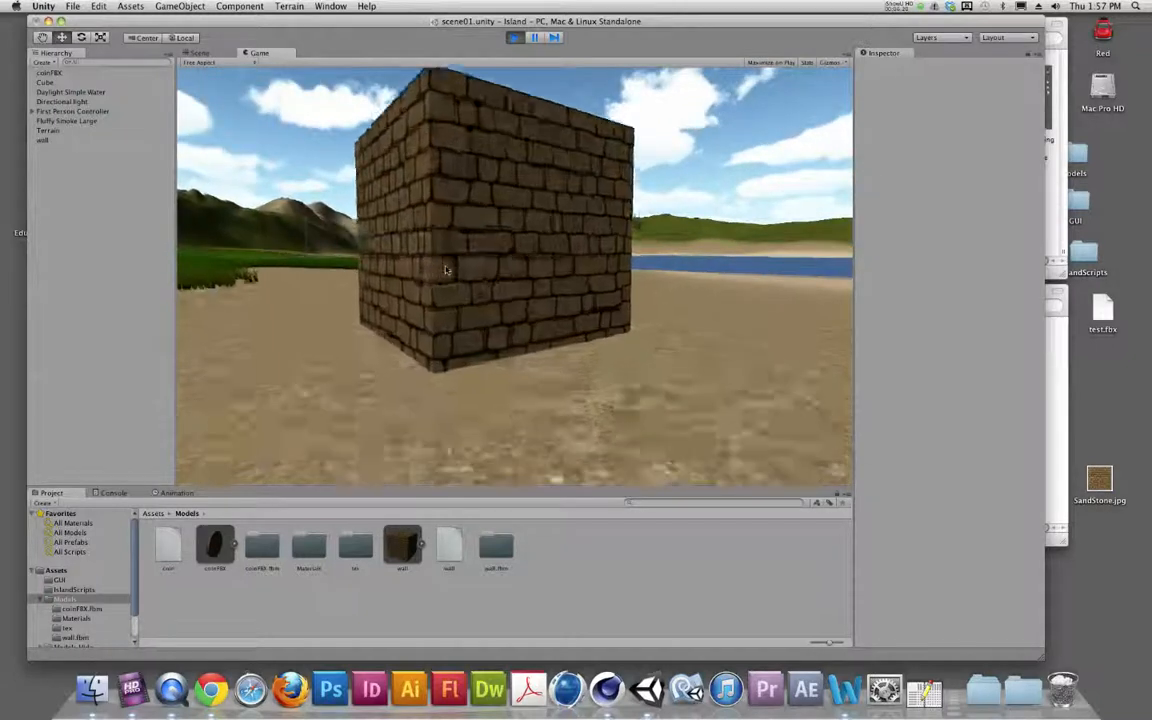
pyautogui.press('w')
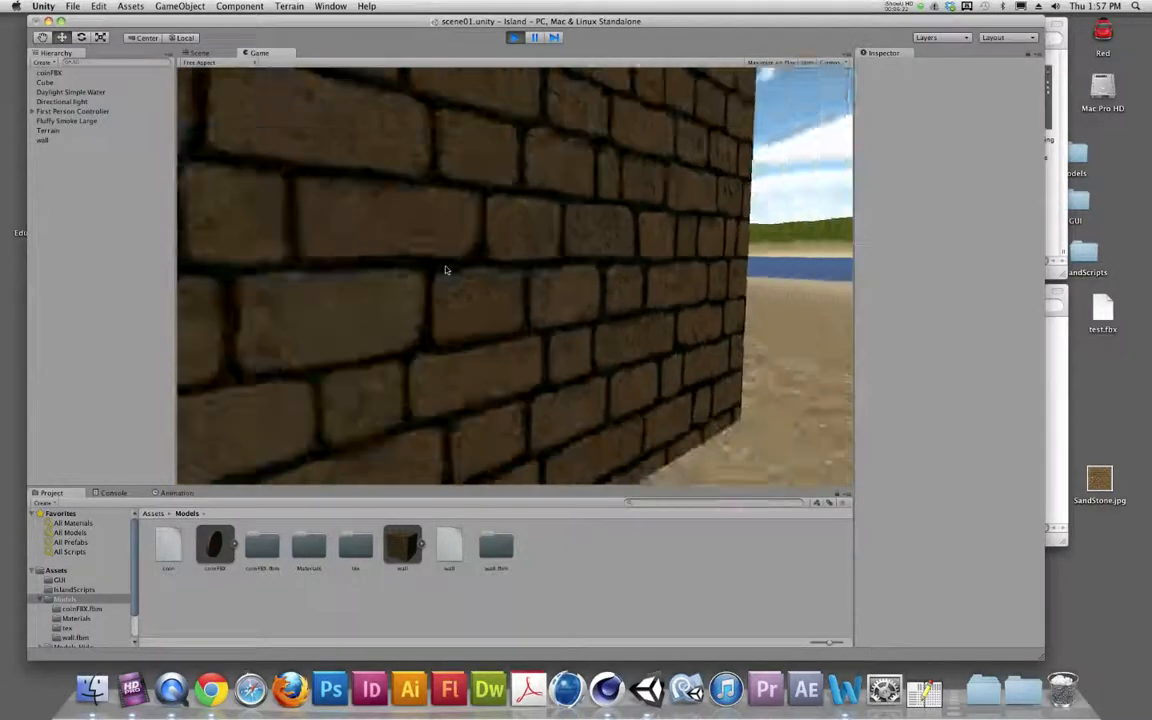
pyautogui.press('super+p')
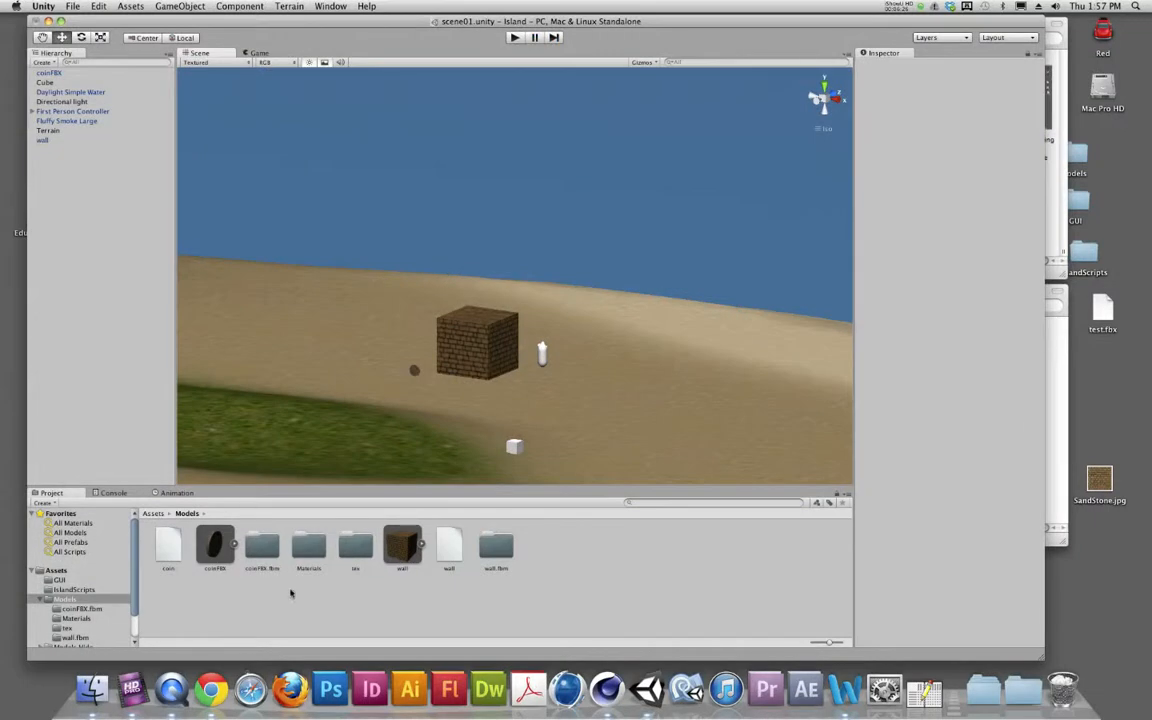
# Disable Generate Colliders in the wall model's import settings and apply the change.
pyautogui.click(396, 547)
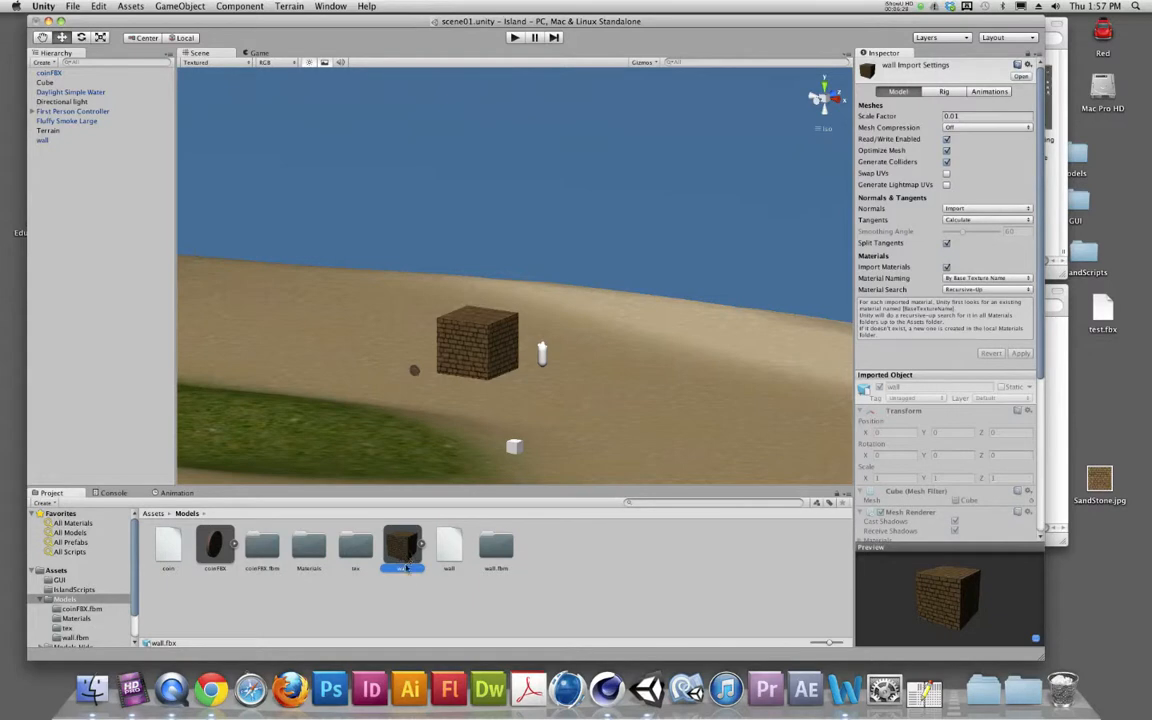
pyautogui.click(946, 162)
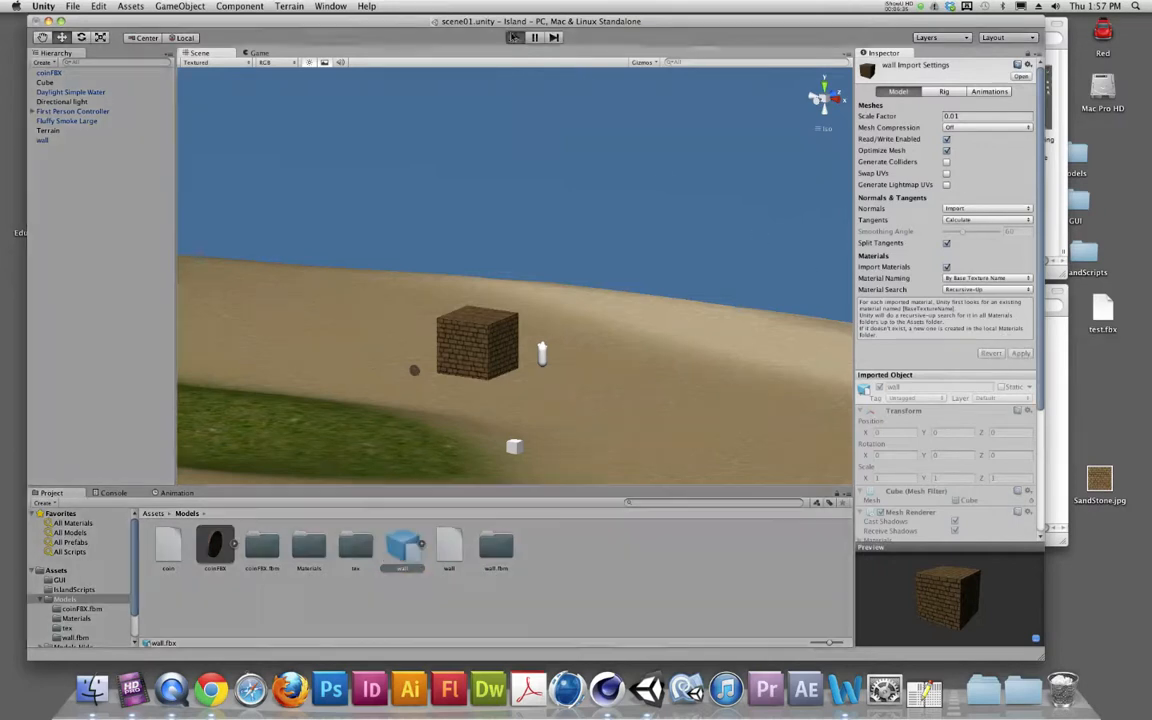
# Run the game with the wall's generated colliders disabled, walk up to the wall and back away, stop playback and clear the selection.
pyautogui.press('super+p')
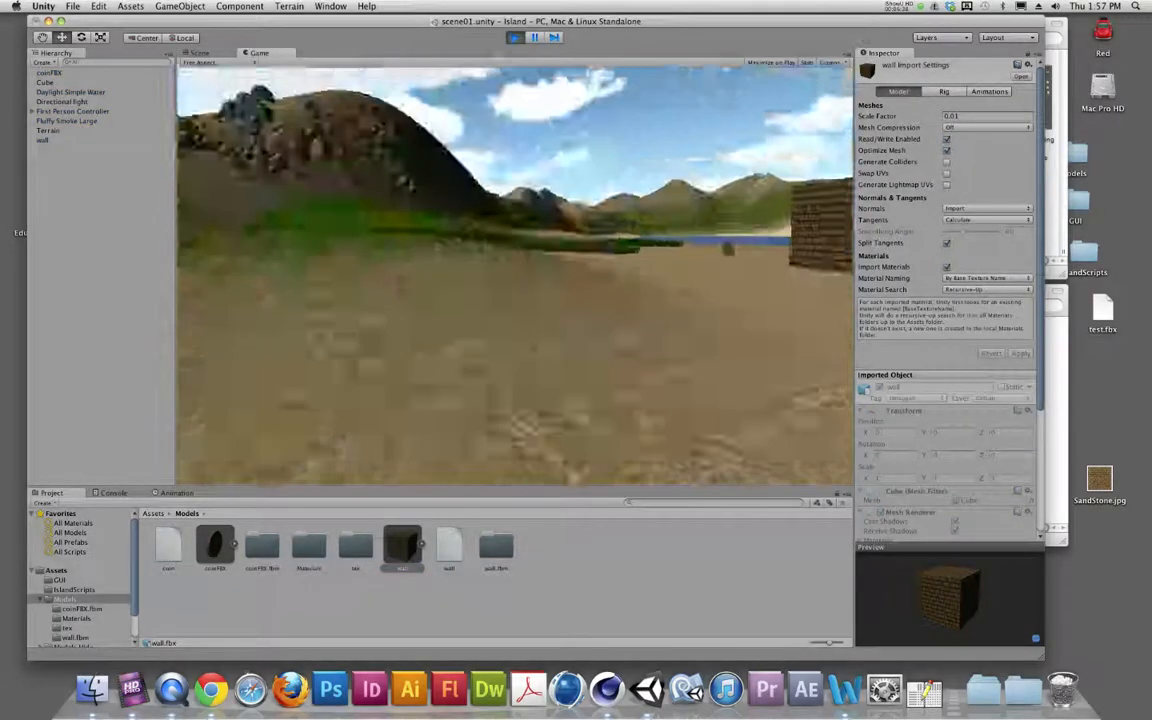
pyautogui.press('w')
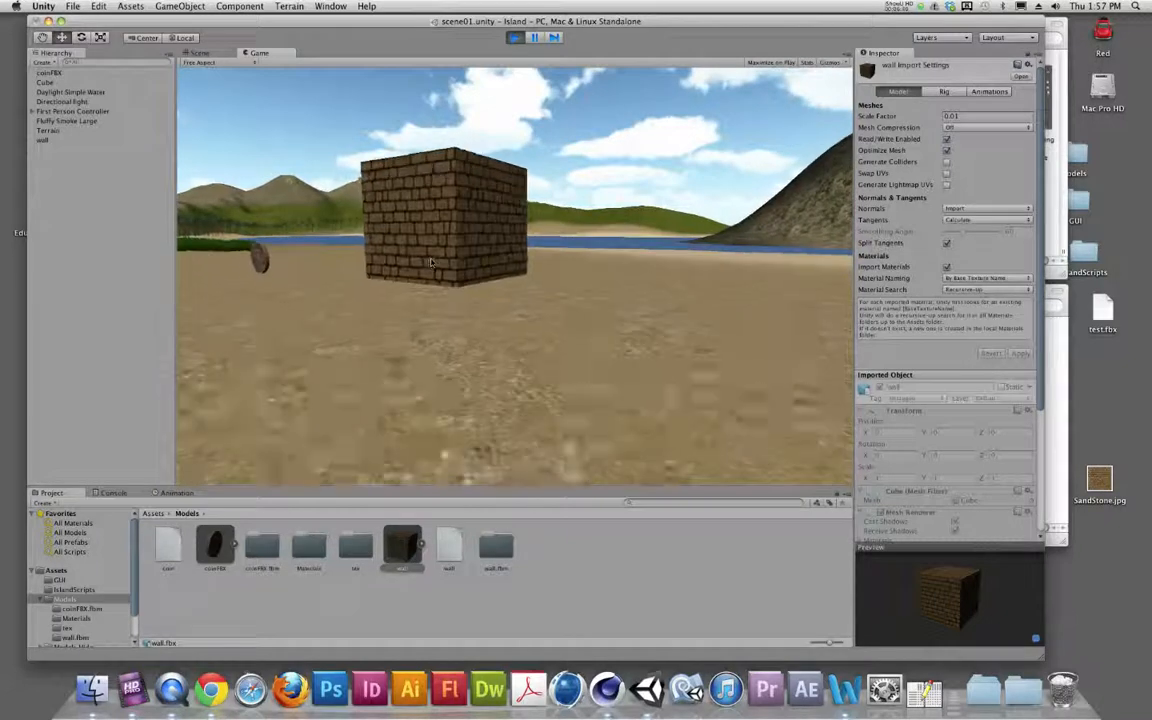
pyautogui.press('w')
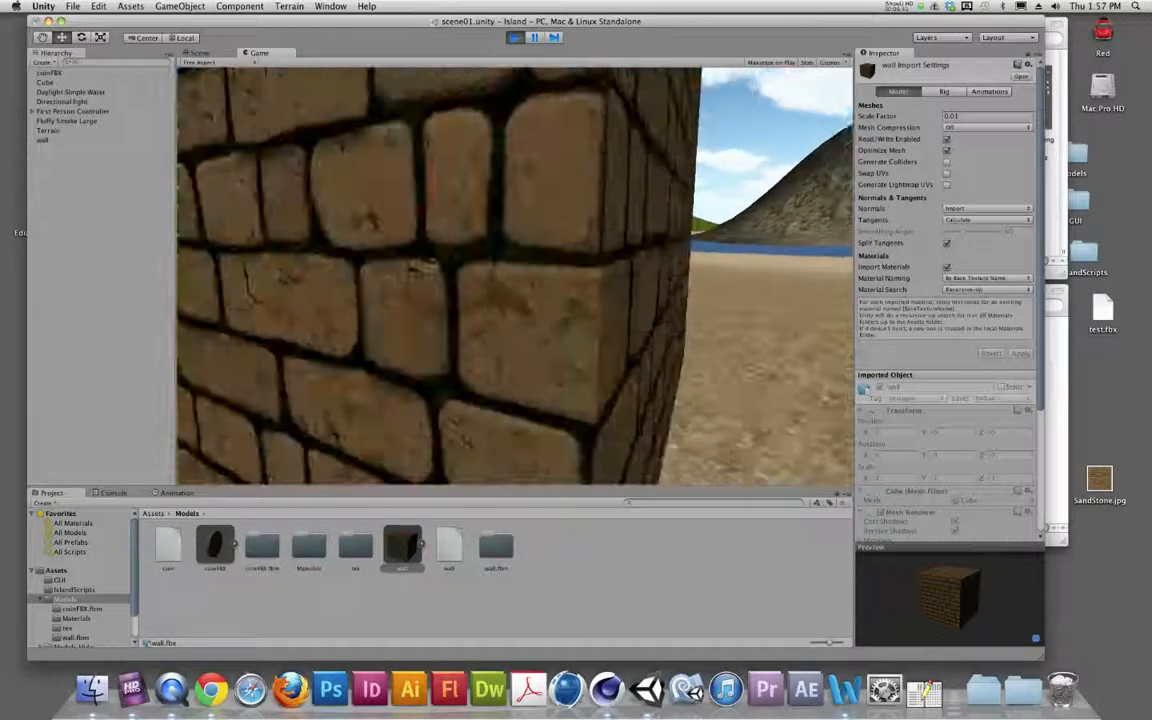
pyautogui.press('s')
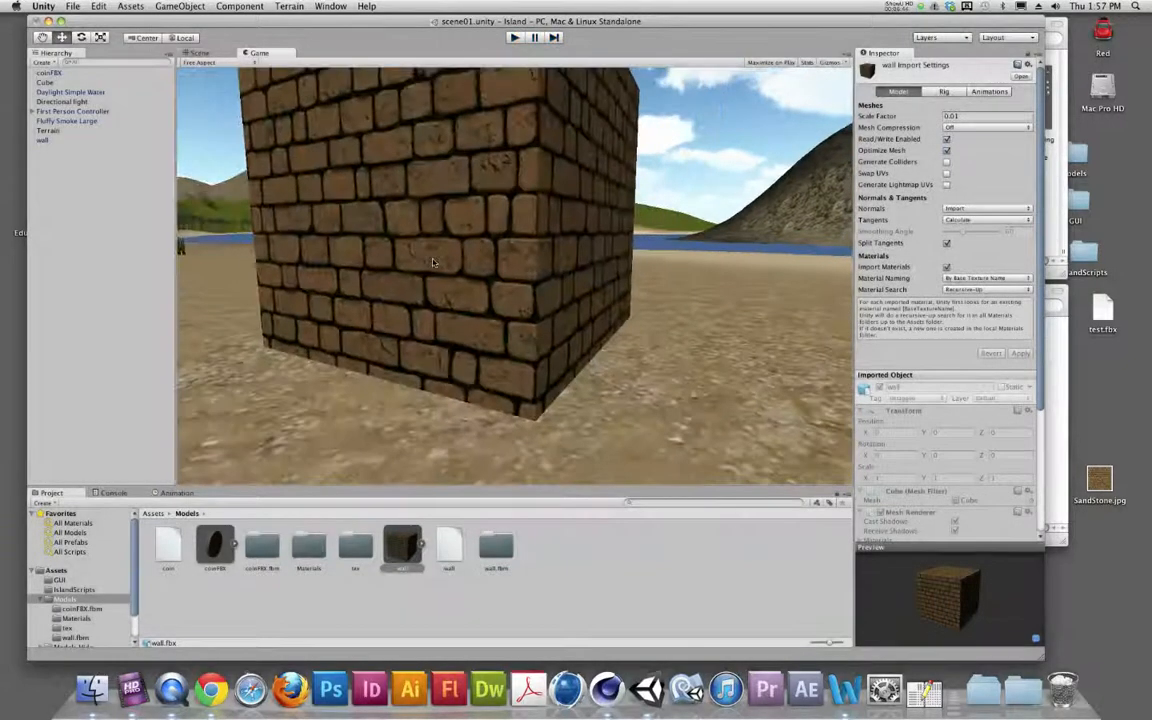
pyautogui.press('super+p')
pyautogui.click(157, 219)
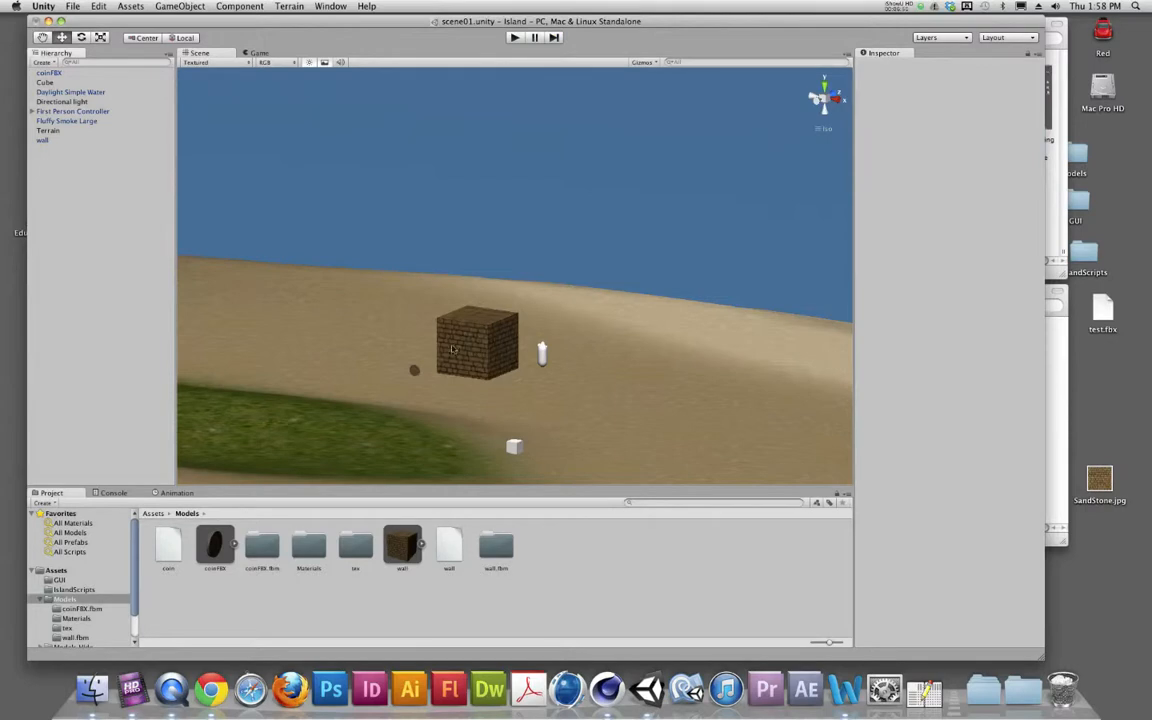
# Play the scene, walk forward, backward and sideways at the wall to check whether the character can pass through it, and stop playback.
pyautogui.click(515, 38)
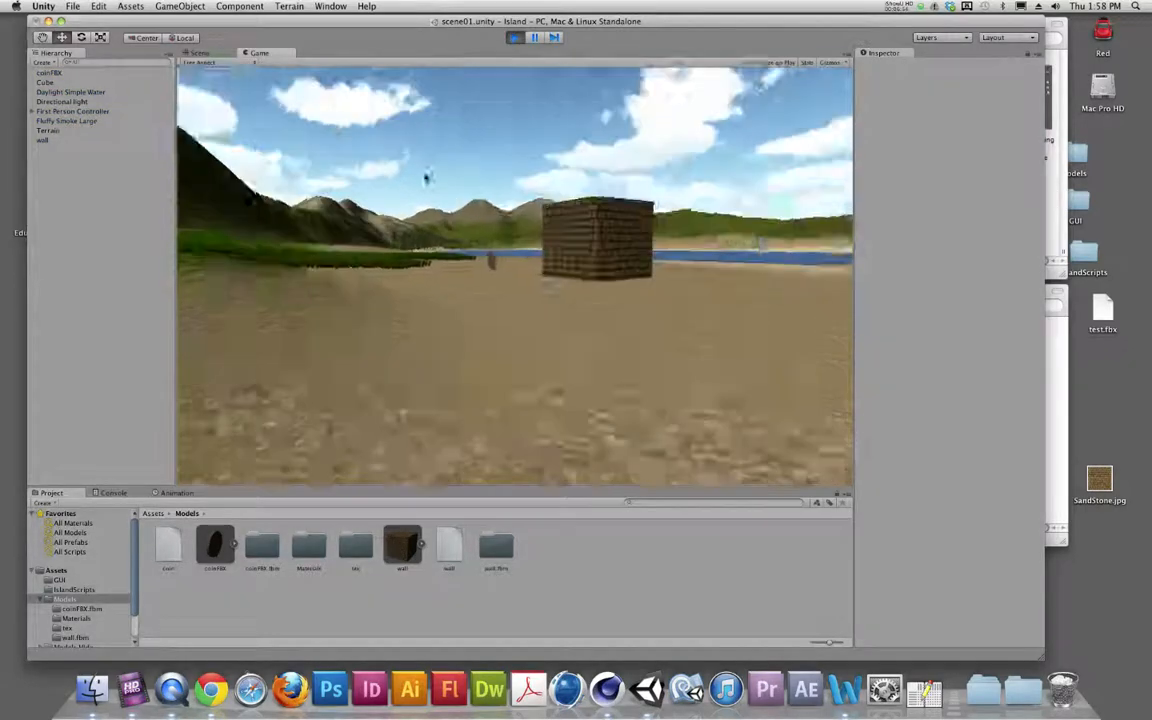
pyautogui.press('w')
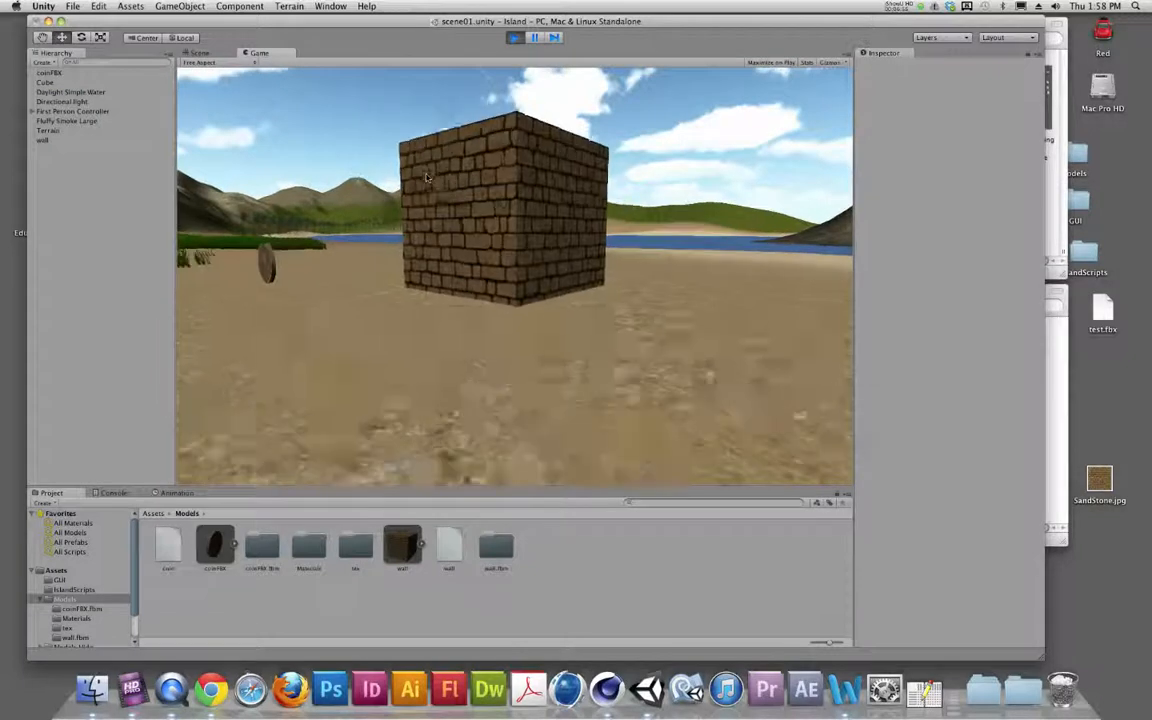
pyautogui.press('w')
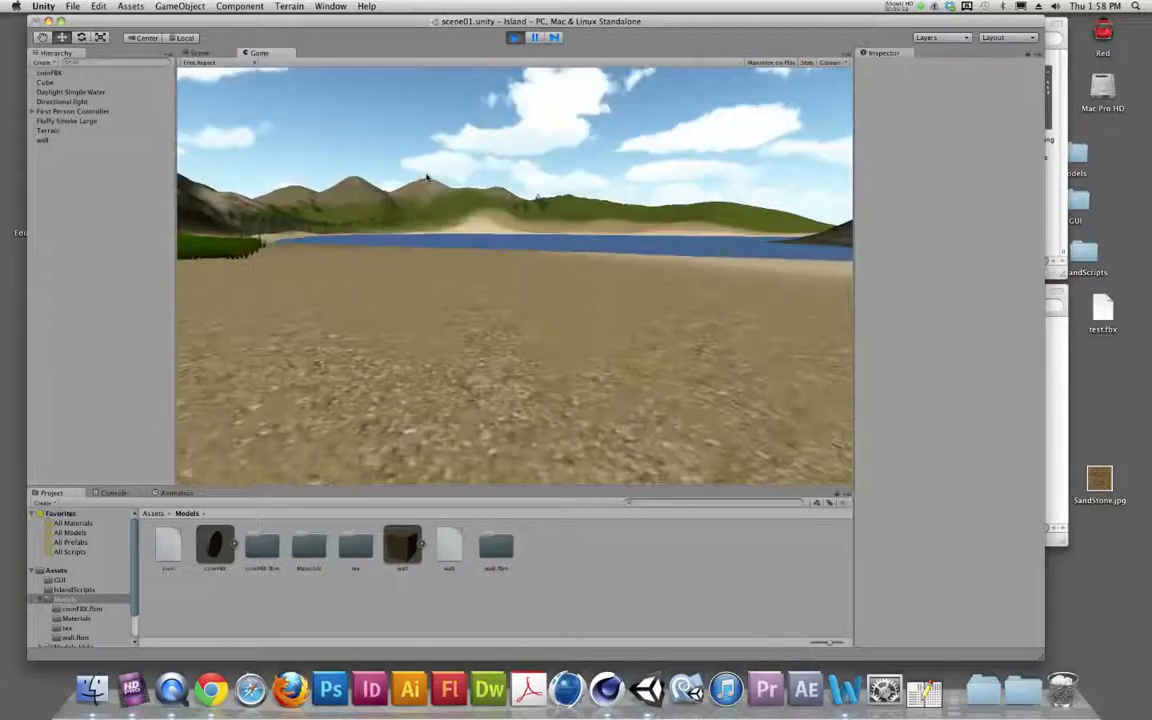
pyautogui.press('s')
pyautogui.press('a')
pyautogui.press('d')
pyautogui.press('w')
pyautogui.press('w')
pyautogui.press('s')
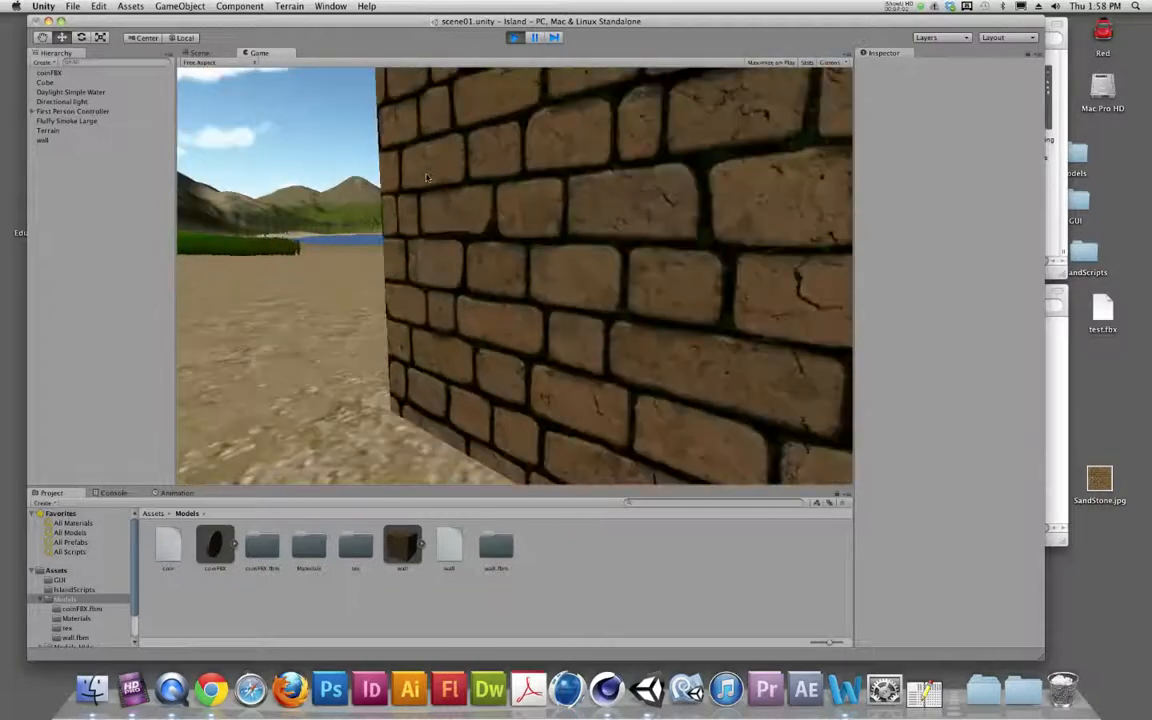
pyautogui.press('d')
pyautogui.press('a')
pyautogui.press('s')
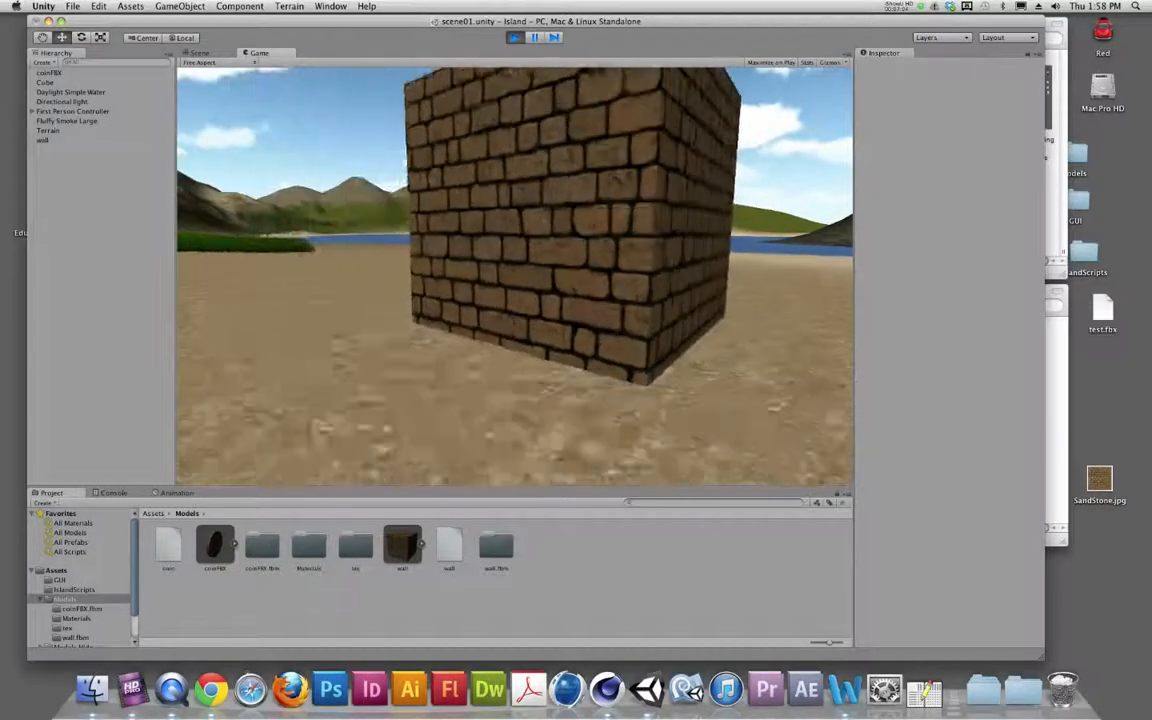
pyautogui.press('d')
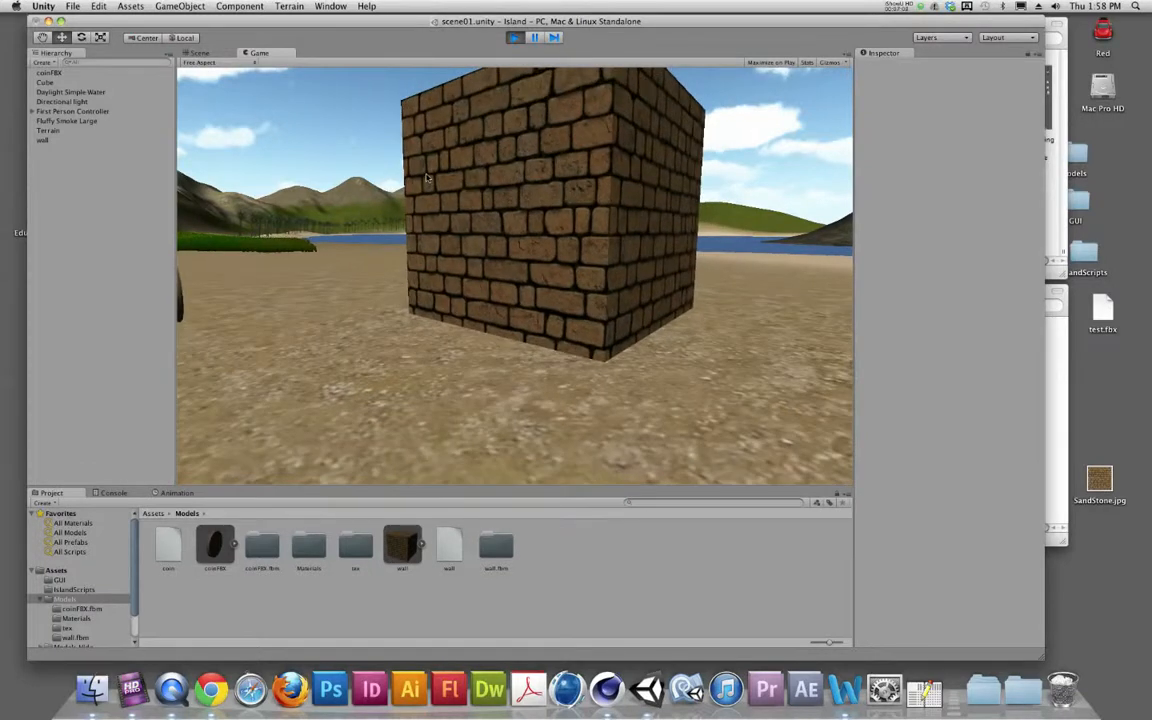
pyautogui.press('super+p')
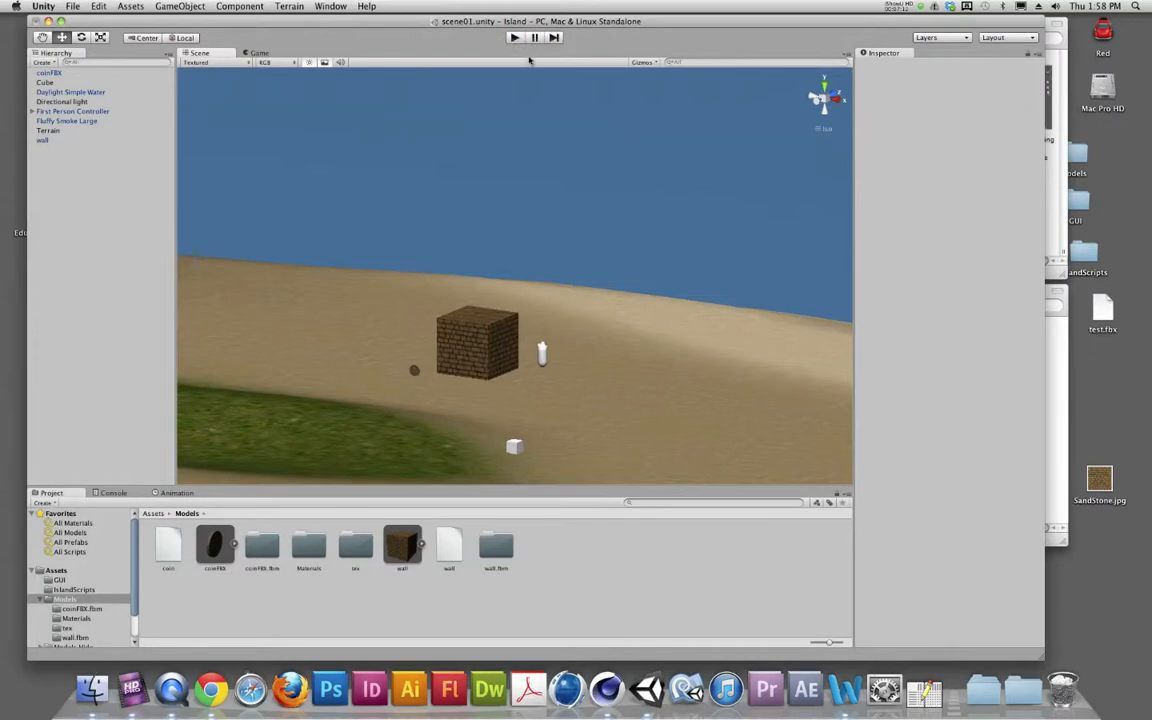
# Add a Box Collider physics component to the wall in the scene.
pyautogui.click(50, 139)
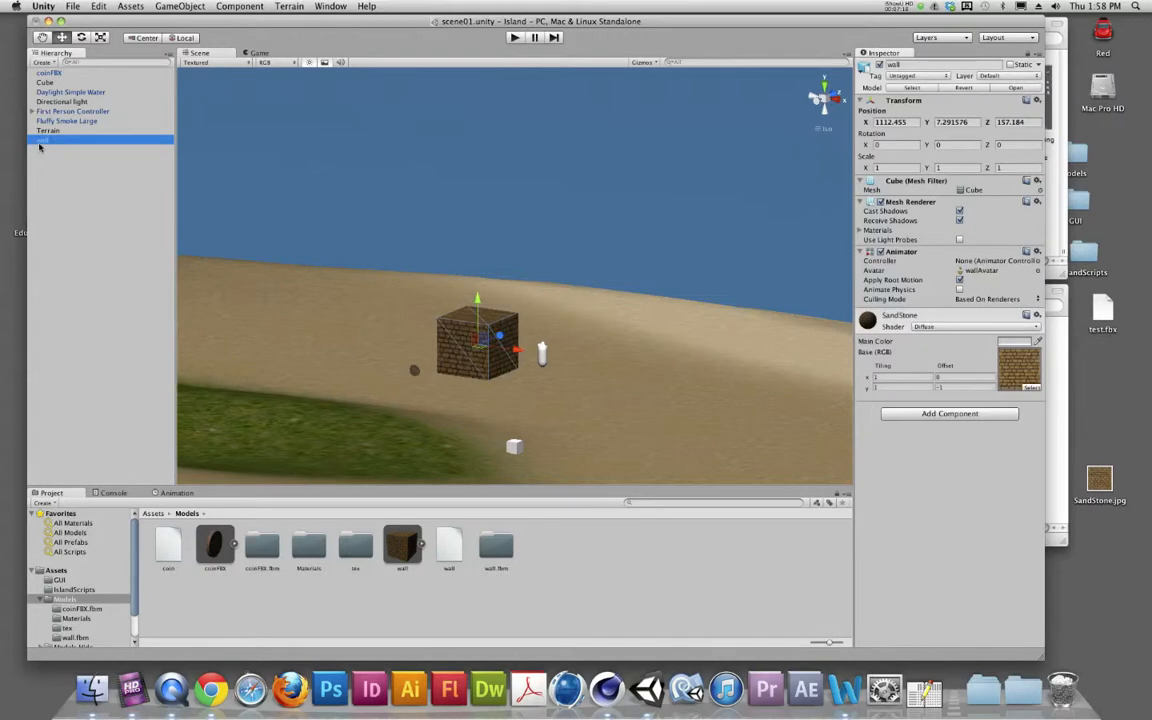
pyautogui.click(241, 6)
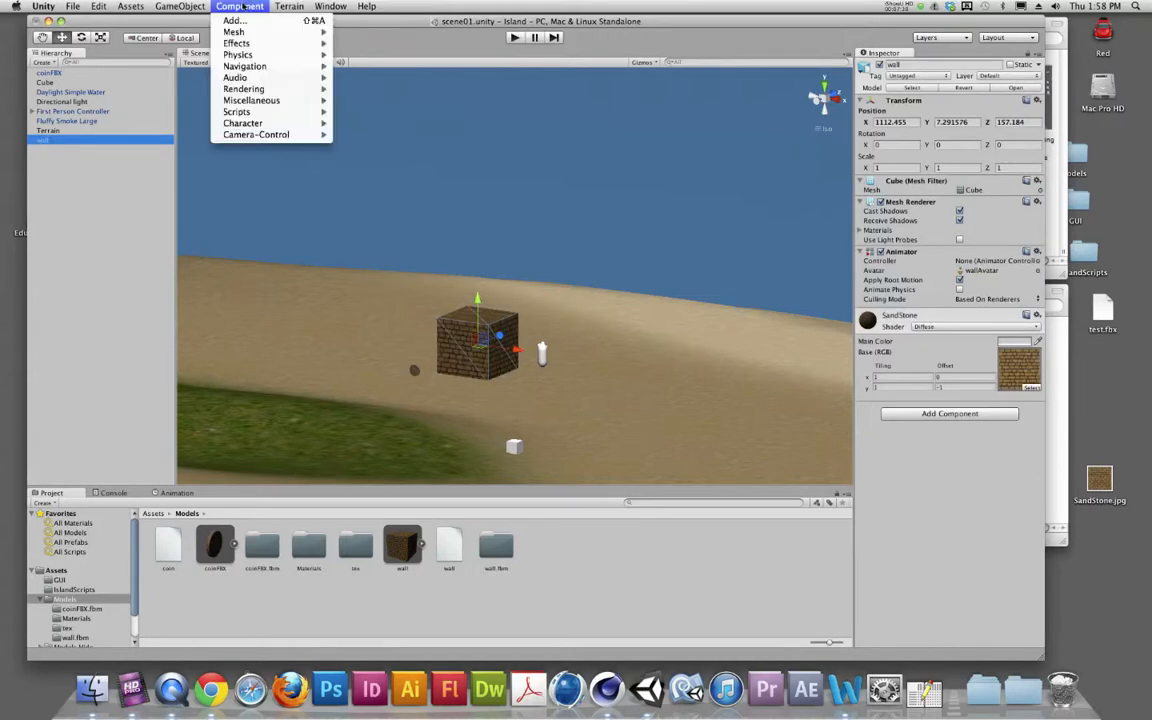
pyautogui.moveTo(250, 58)
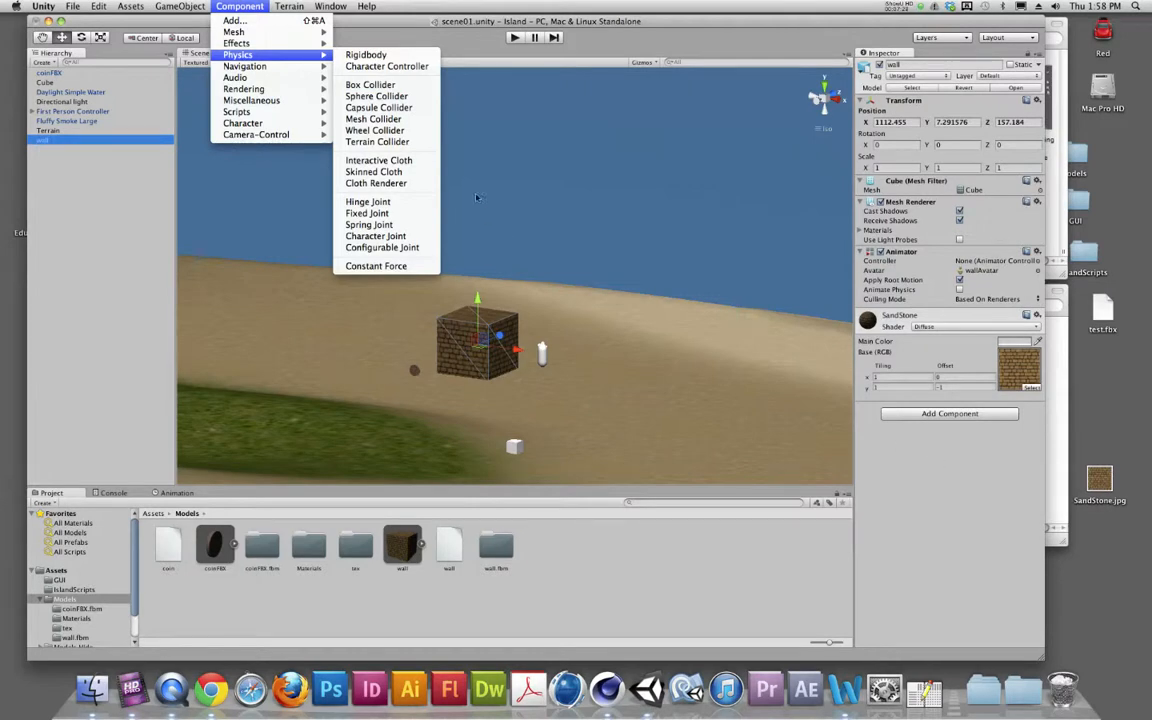
pyautogui.click(380, 85)
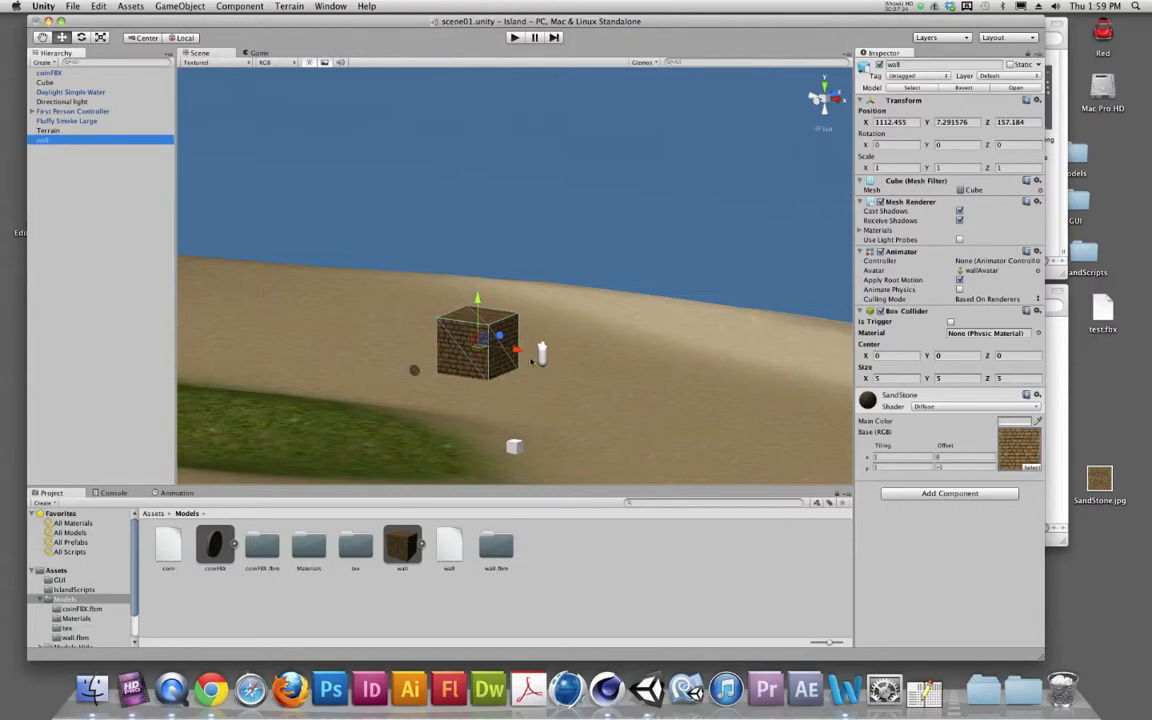
# Run the game and walk the character into several parts of the wall to test its Box Collider.
pyautogui.click(514, 37)
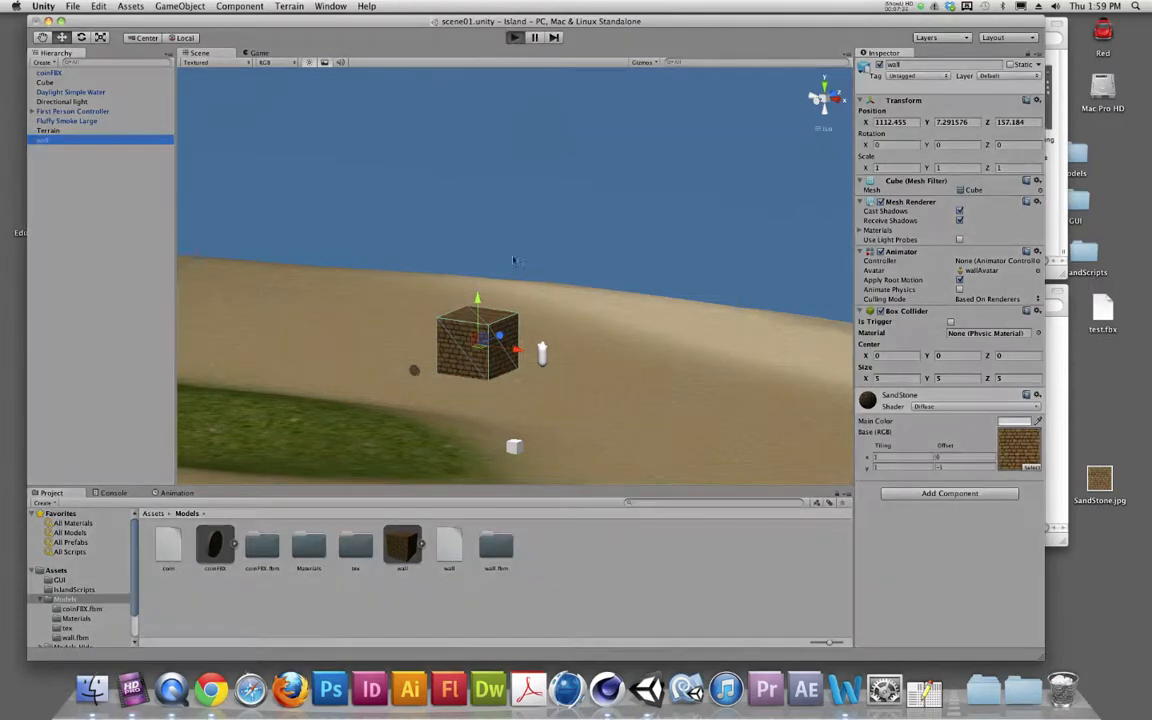
pyautogui.press('w')
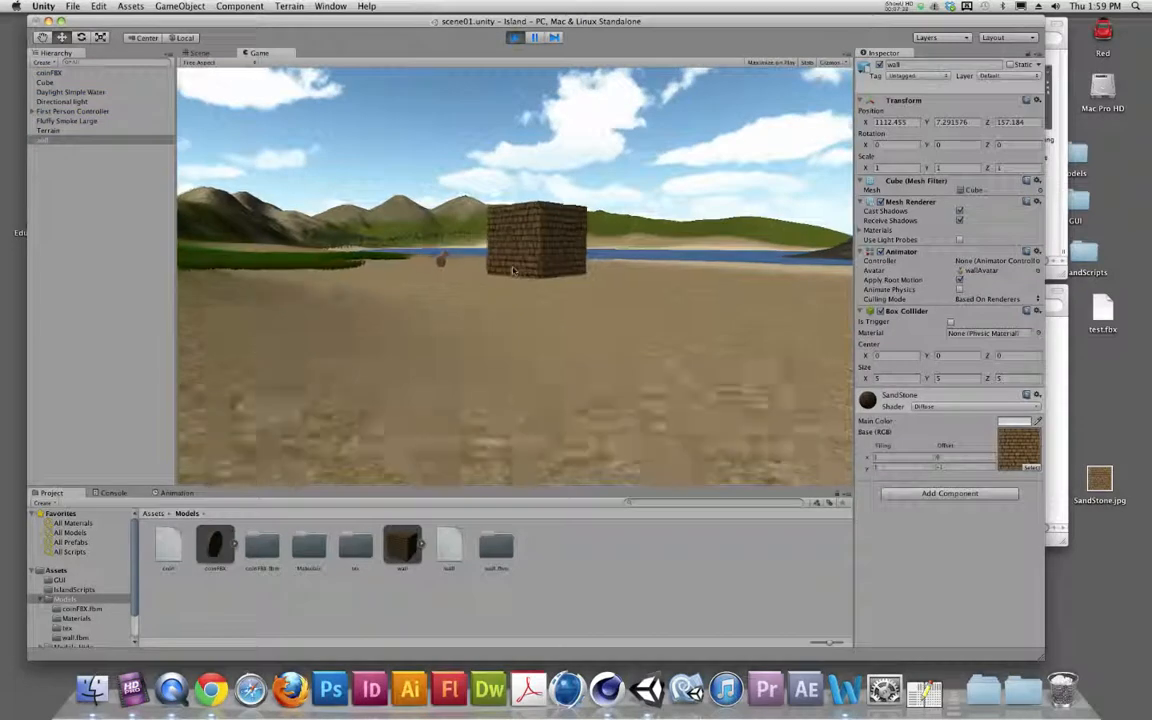
pyautogui.press('w')
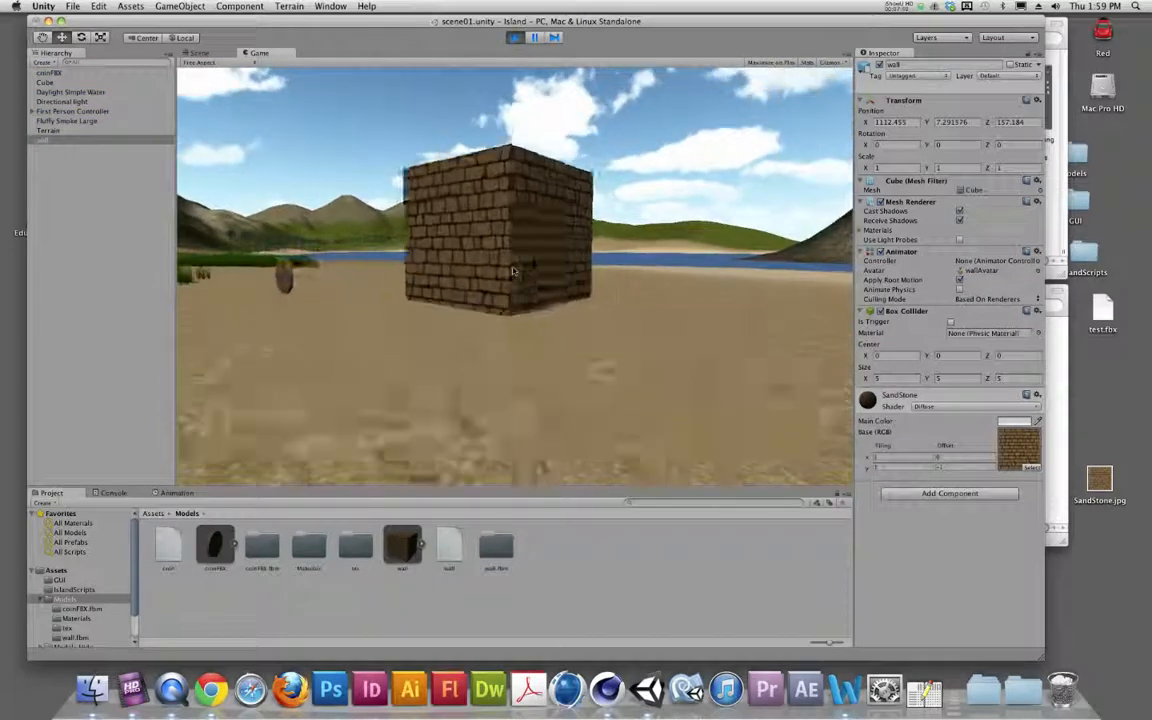
pyautogui.press('w')
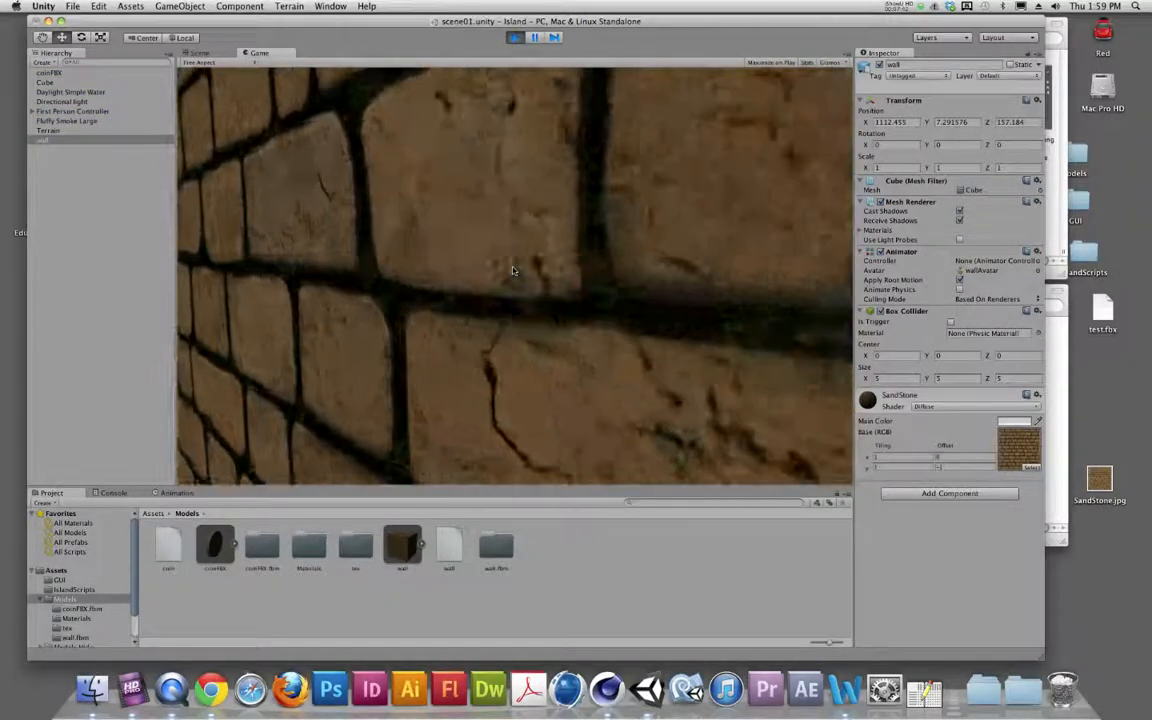
pyautogui.press('s')
pyautogui.press('d')
pyautogui.press('w')
pyautogui.press('s')
pyautogui.press('w')
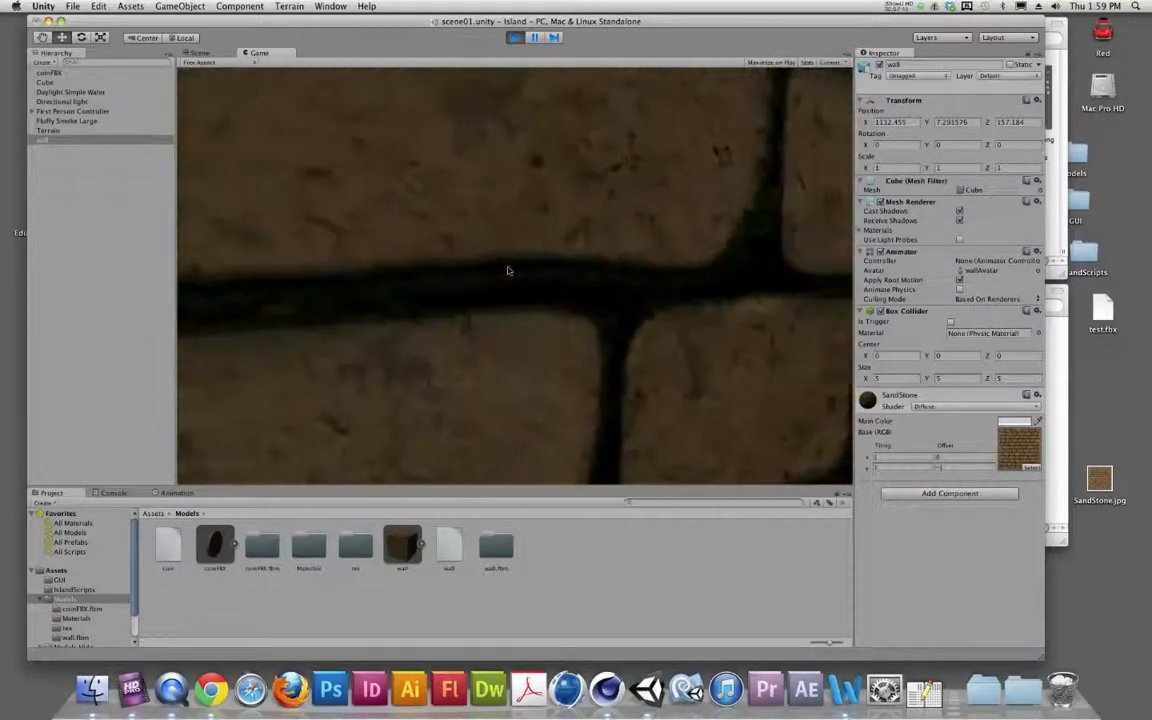
pyautogui.press('s')
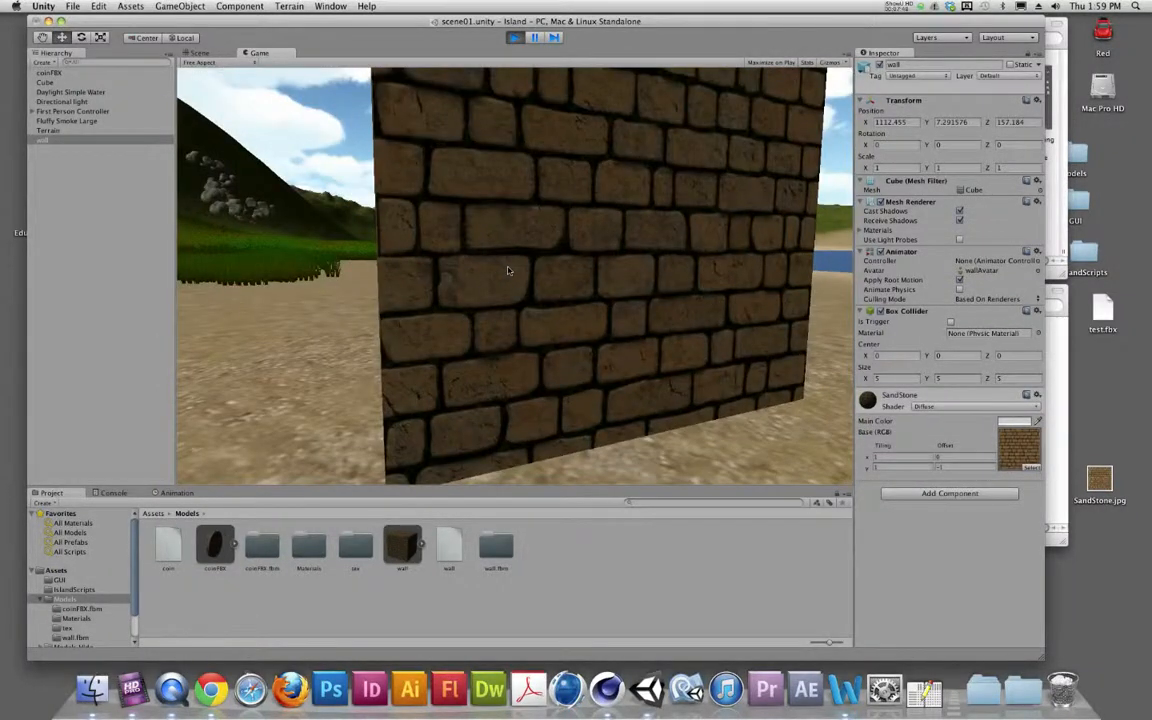